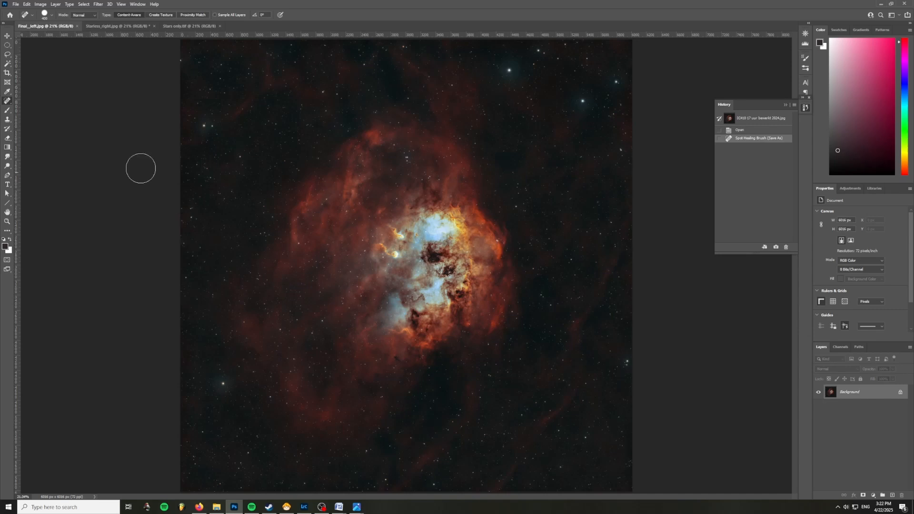
Step: Remove the leftover star halos and the signature watermark from Starless_right.jpg with the Spot Healing Brush
{"action": "left_click", "coordinate": [112, 25]}
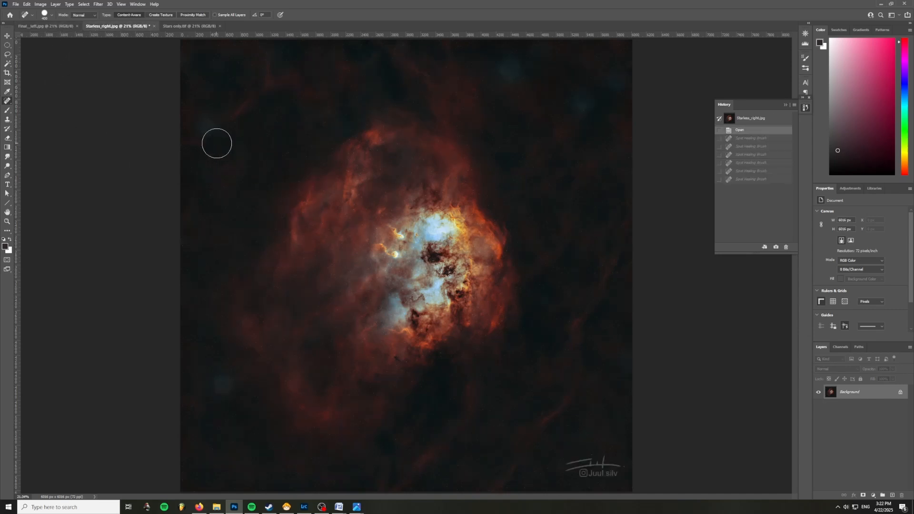
{"action": "left_click", "coordinate": [67, 26]}
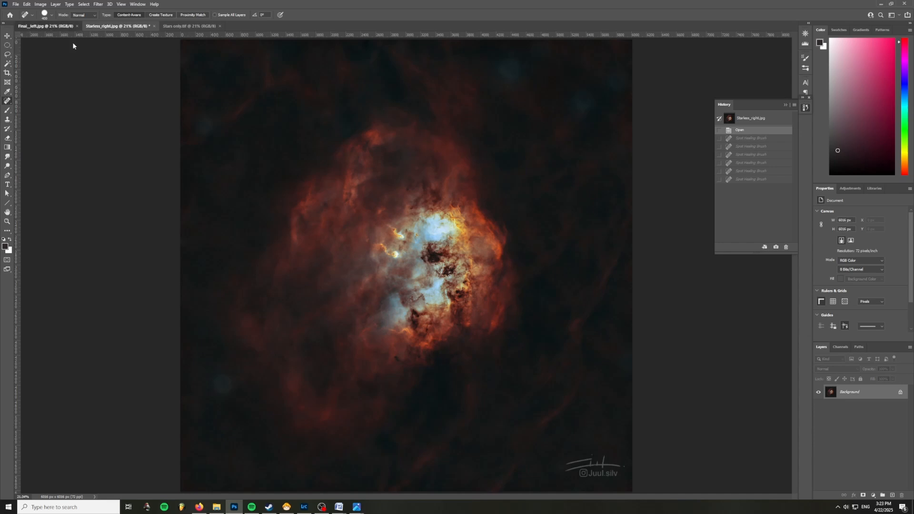
{"action": "left_click", "coordinate": [116, 25]}
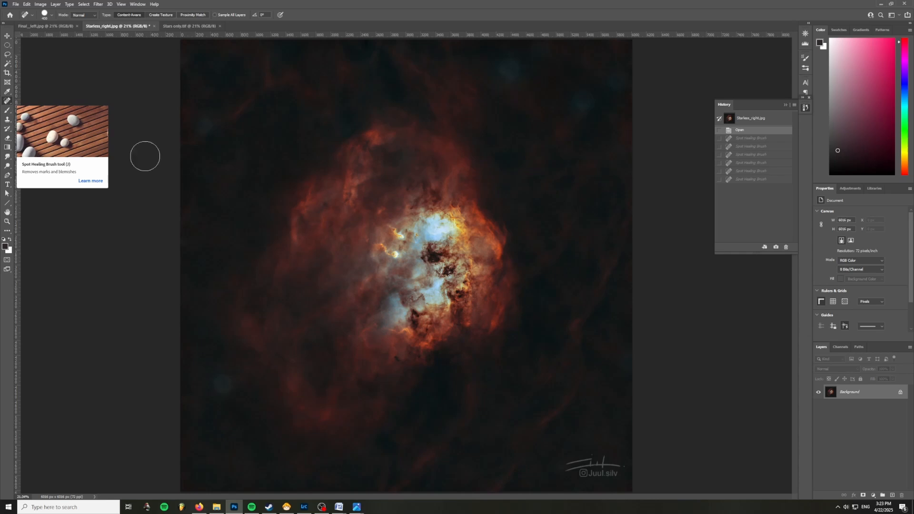
{"action": "left_click", "coordinate": [203, 125]}
{"action": "left_click", "coordinate": [226, 384]}
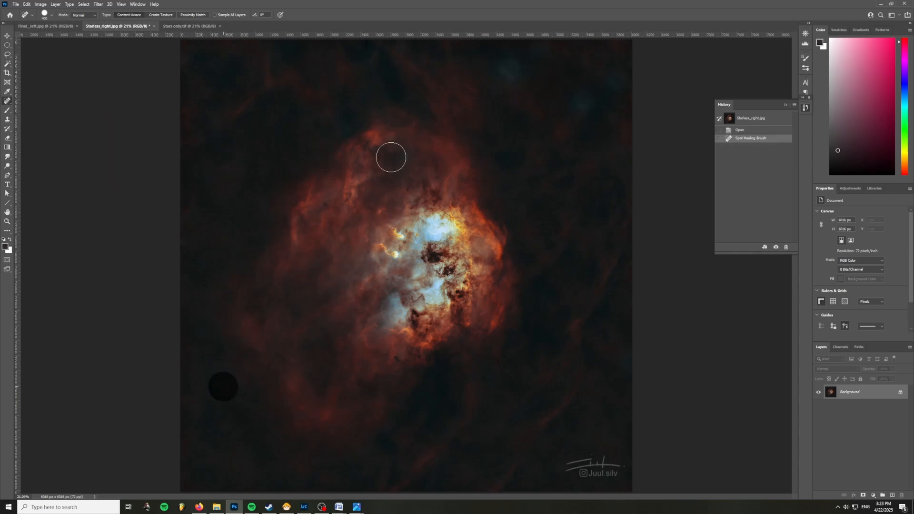
{"action": "left_click", "coordinate": [505, 72]}
{"action": "left_click", "coordinate": [585, 98]}
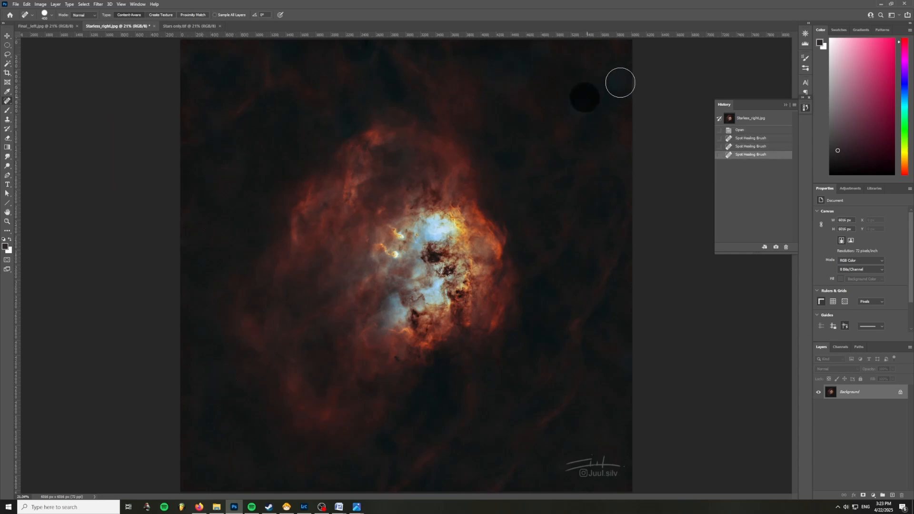
{"action": "left_click", "coordinate": [618, 80]}
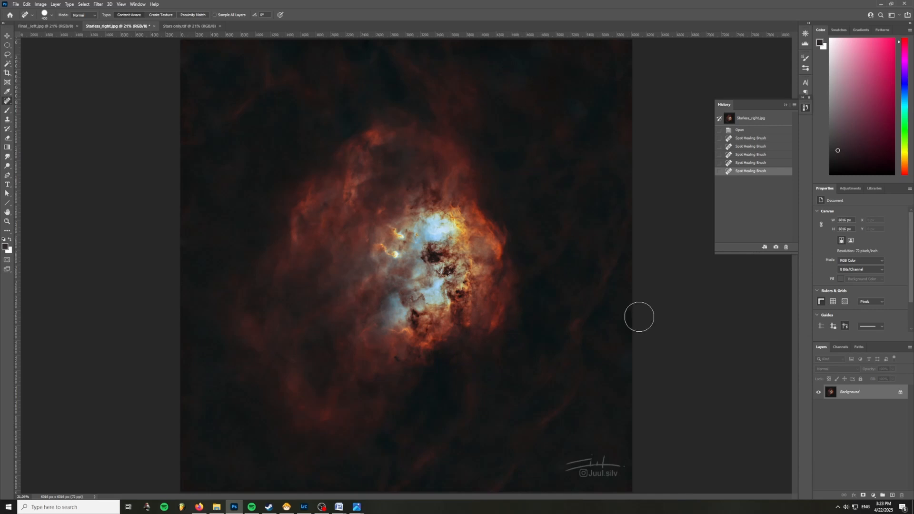
{"action": "mouse_move", "coordinate": [573, 466]}
{"action": "left_mouse_down"}
{"action": "mouse_move", "coordinate": [612, 467]}
{"action": "mouse_move", "coordinate": [598, 476]}
{"action": "mouse_move", "coordinate": [602, 464]}
{"action": "left_mouse_up"}
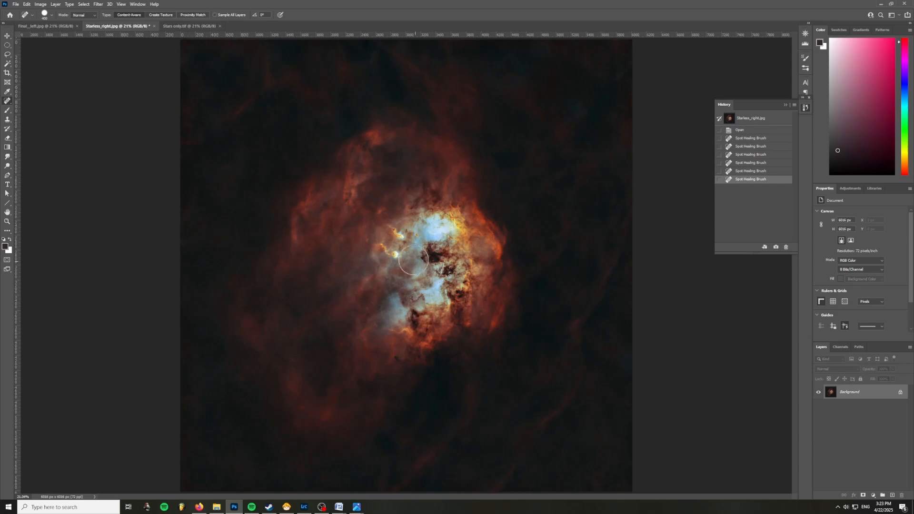
Step: Convert the cleaned Starless_right.jpg image to Grayscale mode, discarding its color information
{"action": "left_click", "coordinate": [45, 5]}
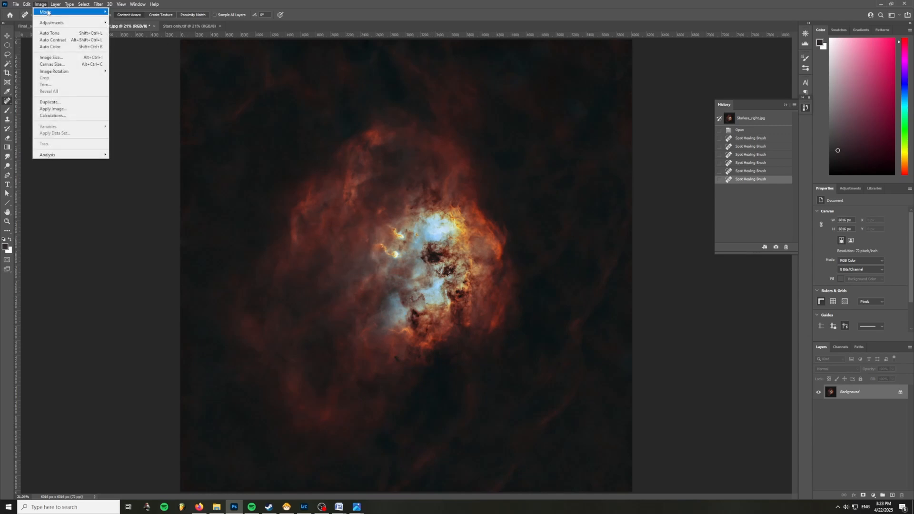
{"action": "mouse_move", "coordinate": [49, 12]}
{"action": "left_click", "coordinate": [123, 18]}
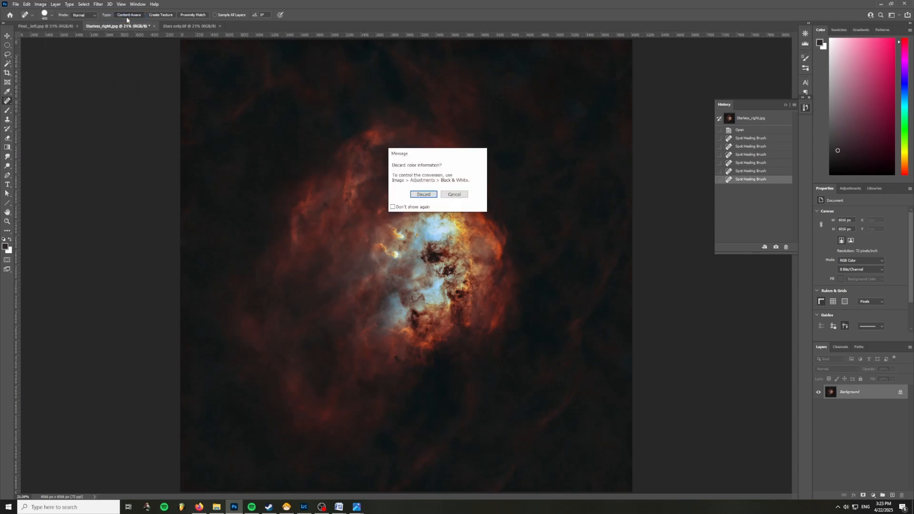
{"action": "left_click", "coordinate": [424, 195]}
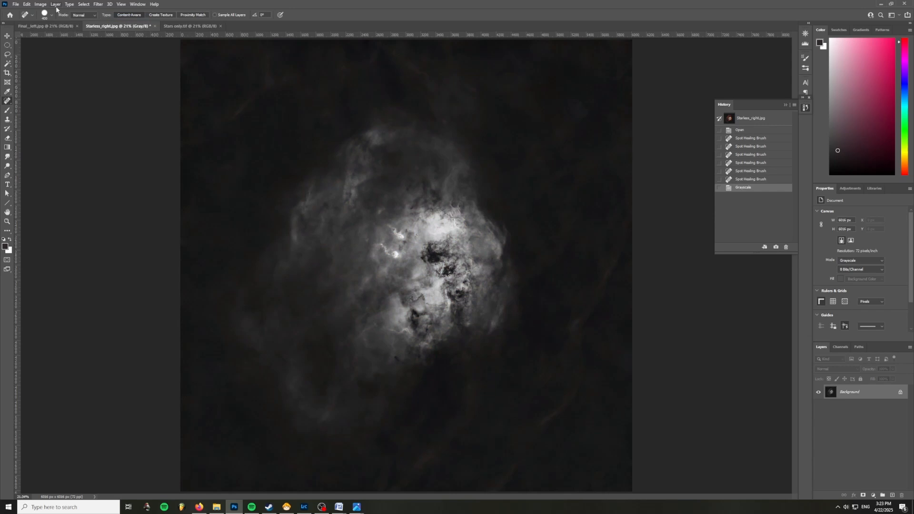
{"action": "left_click", "coordinate": [41, 4]}
{"action": "mouse_move", "coordinate": [48, 13]}
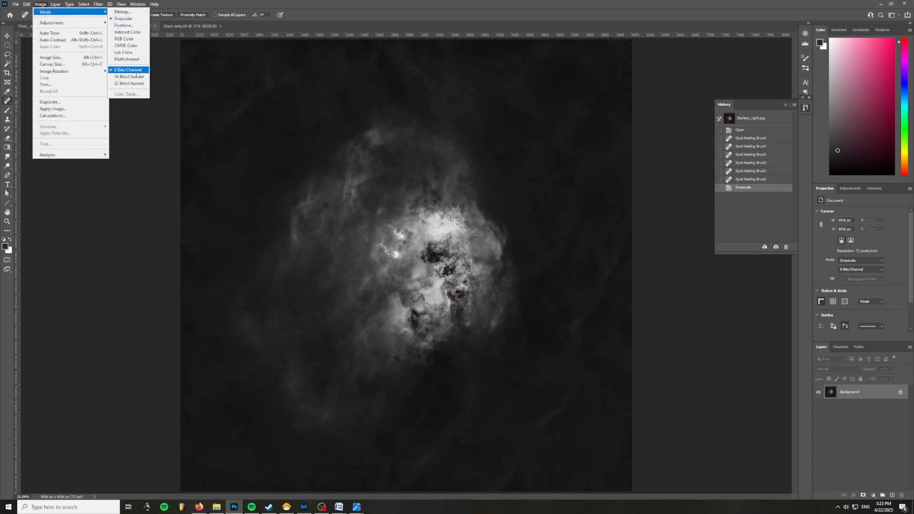
{"action": "left_click", "coordinate": [250, 81]}
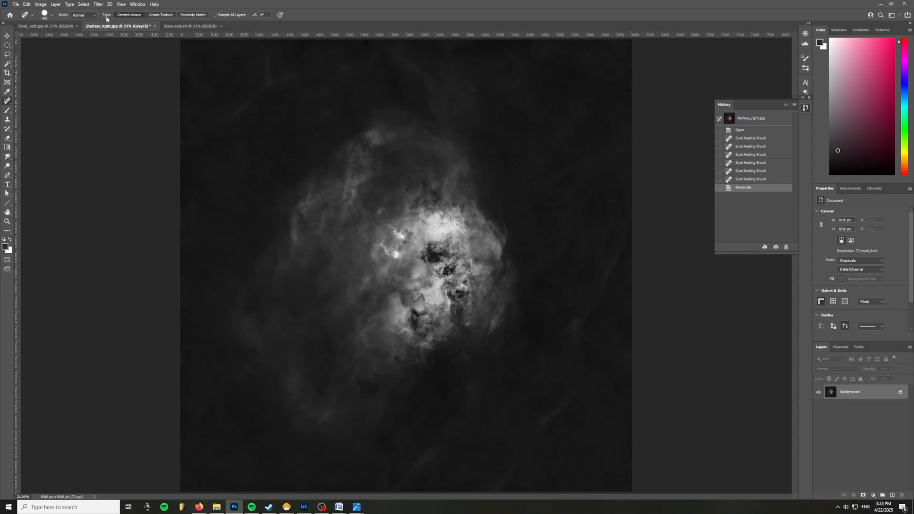
Step: Apply a Gaussian Blur with a radius of 2.0 pixels to the grayscale nebula image
{"action": "left_click", "coordinate": [98, 4]}
{"action": "mouse_move", "coordinate": [120, 99]}
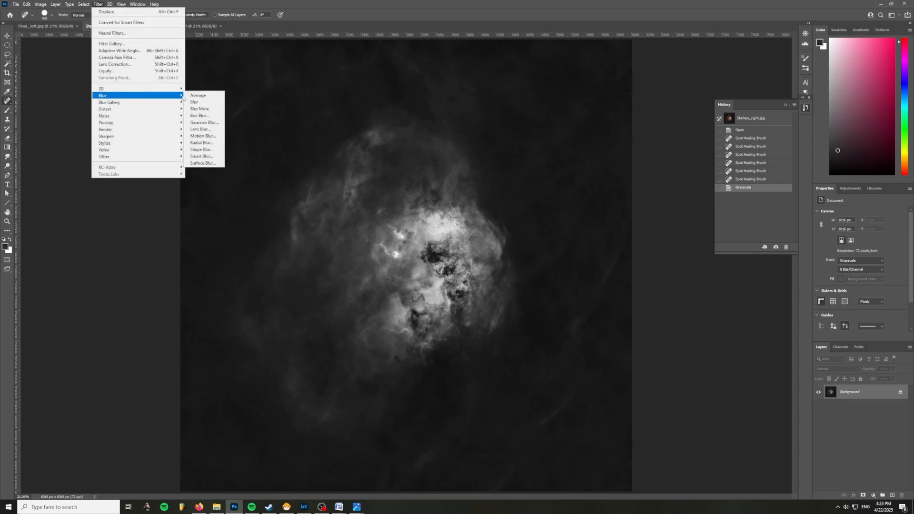
{"action": "left_click", "coordinate": [209, 122]}
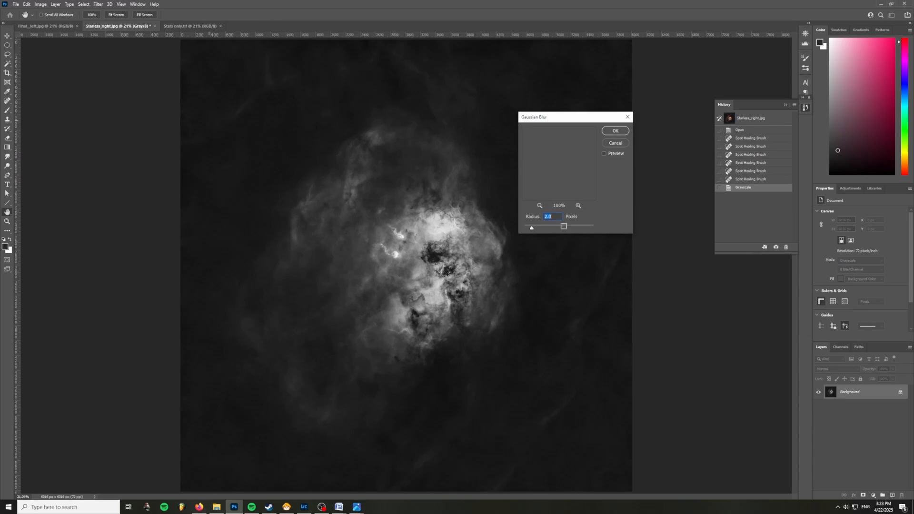
{"action": "left_click", "coordinate": [609, 131]}
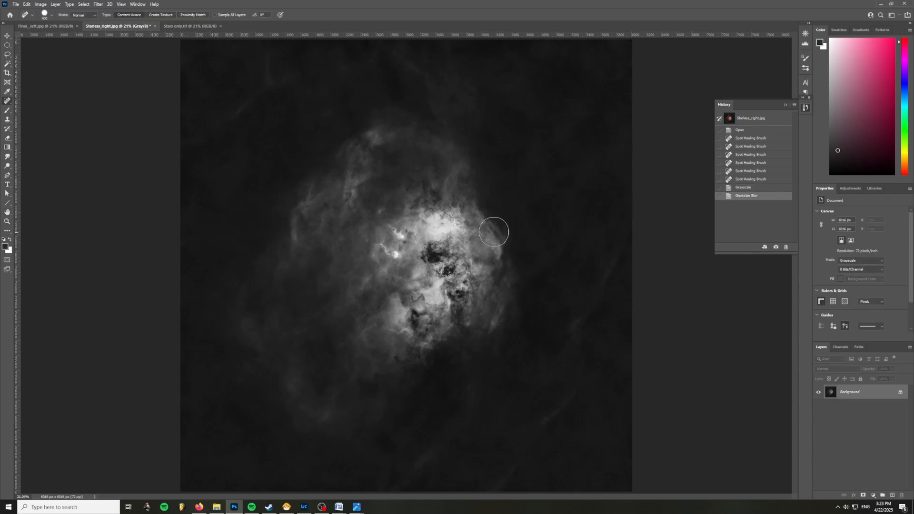
Step: Try to save the blurred grayscale image in Photoshop PSD format under the file name LUM
{"action": "left_click", "coordinate": [16, 3]}
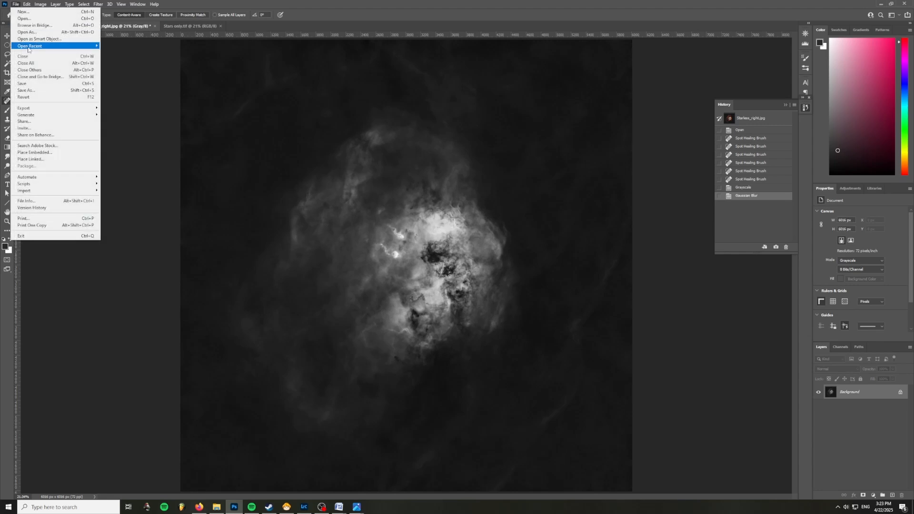
{"action": "left_click", "coordinate": [33, 88]}
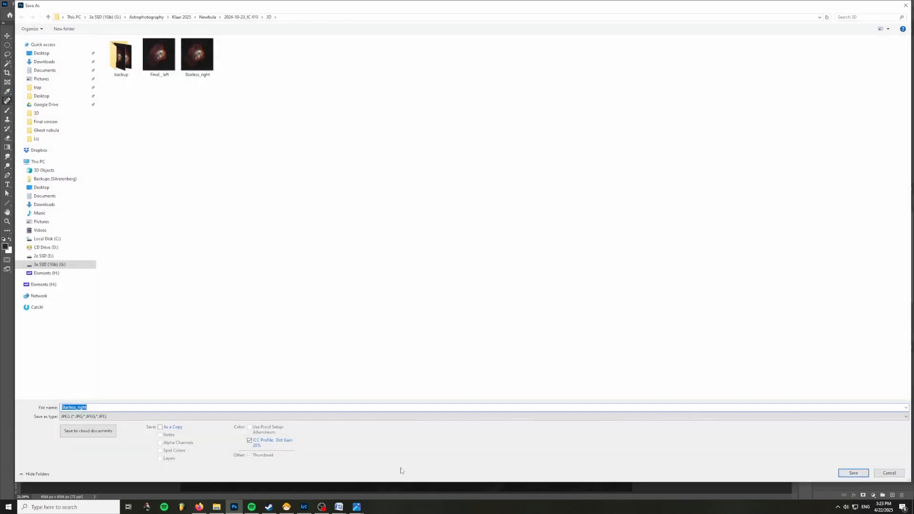
{"action": "left_click", "coordinate": [132, 419]}
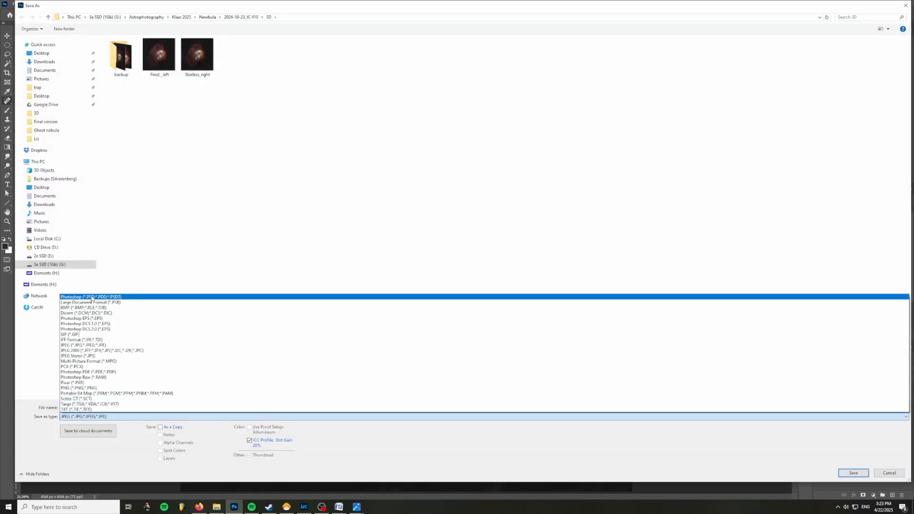
{"action": "left_click", "coordinate": [93, 299]}
{"action": "double_click", "coordinate": [100, 409]}
{"action": "type", "text": "LUM"}
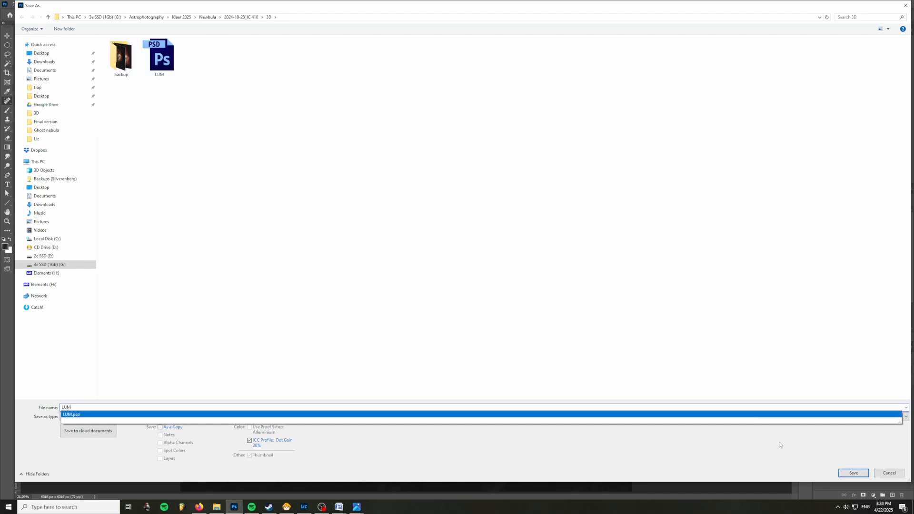
{"action": "left_click", "coordinate": [883, 474]}
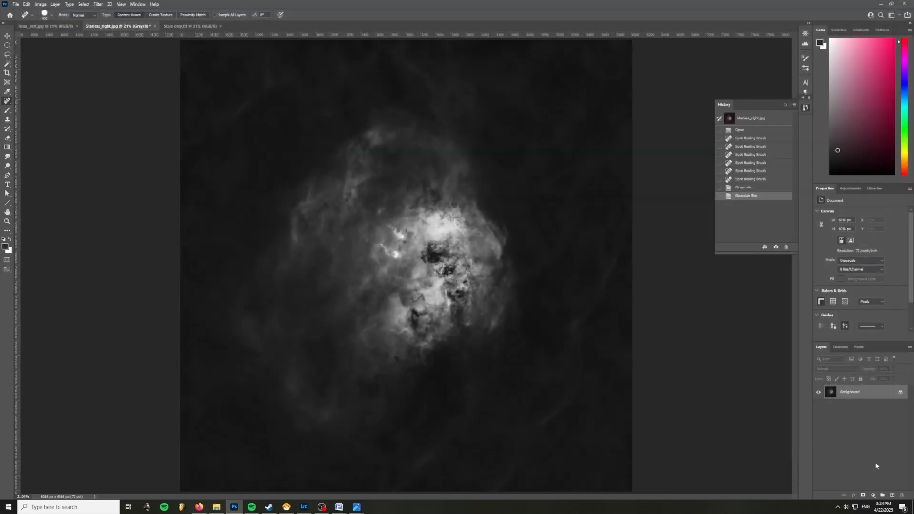
Step: Revert Starless_right.jpg to its last Spot Healing Brush state, undoing the grayscale conversion and the blur
{"action": "left_click", "coordinate": [744, 129]}
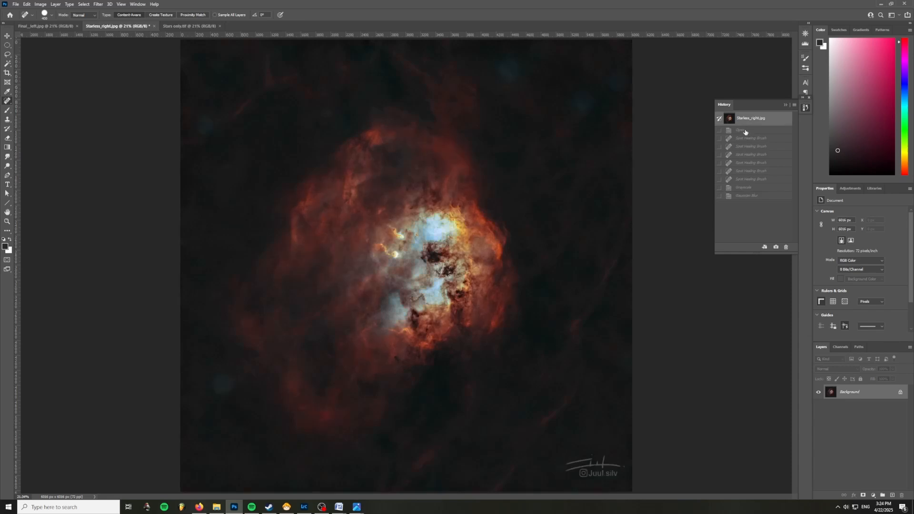
{"action": "left_click", "coordinate": [746, 180]}
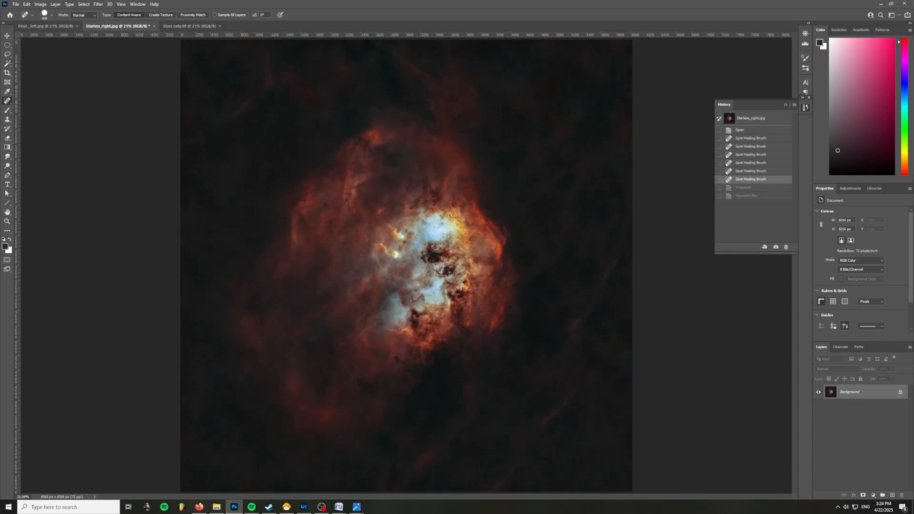
Step: Select the entire canvas of Stars only.tif and copy it
{"action": "left_click", "coordinate": [191, 28]}
{"action": "key", "text": "ctrl+a"}
{"action": "key", "text": "ctrl+c"}
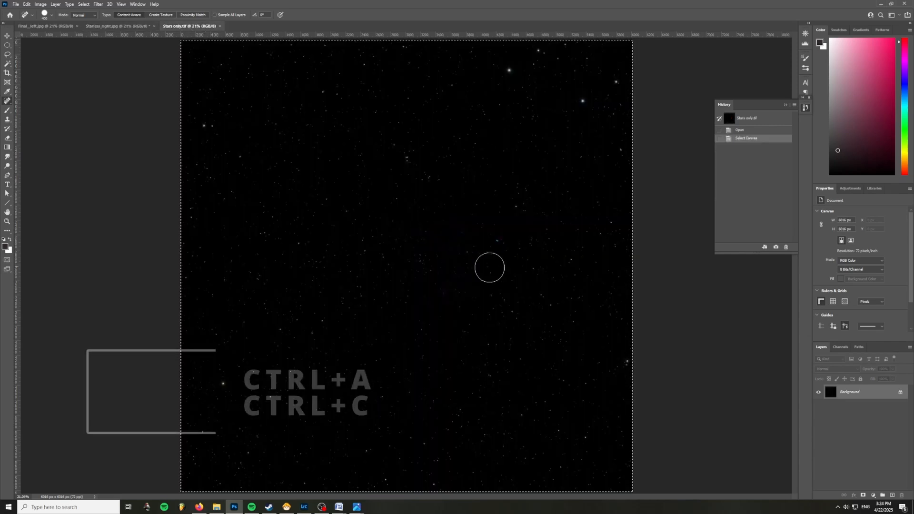
{"action": "key", "text": "ctrl+a"}
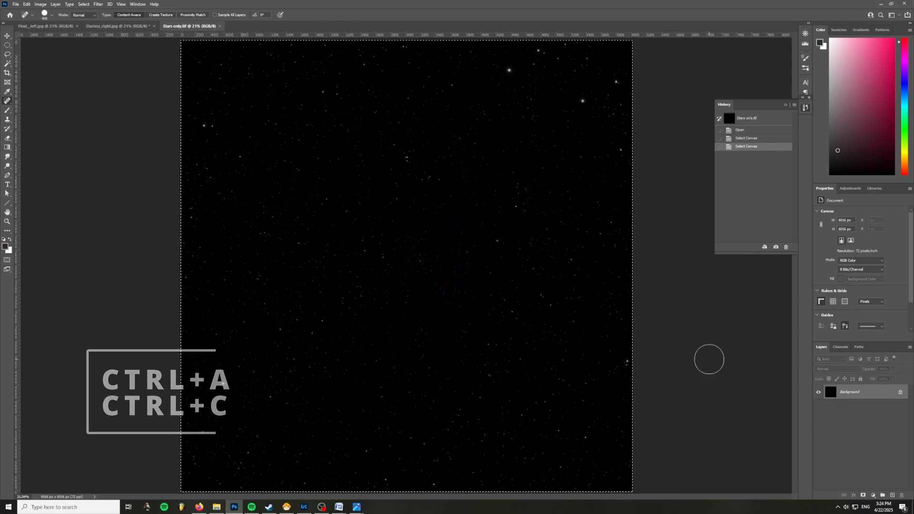
Step: Paste the copied stars as a new layer in Starless_right.jpg and set its blend mode to Screen
{"action": "left_click", "coordinate": [99, 27]}
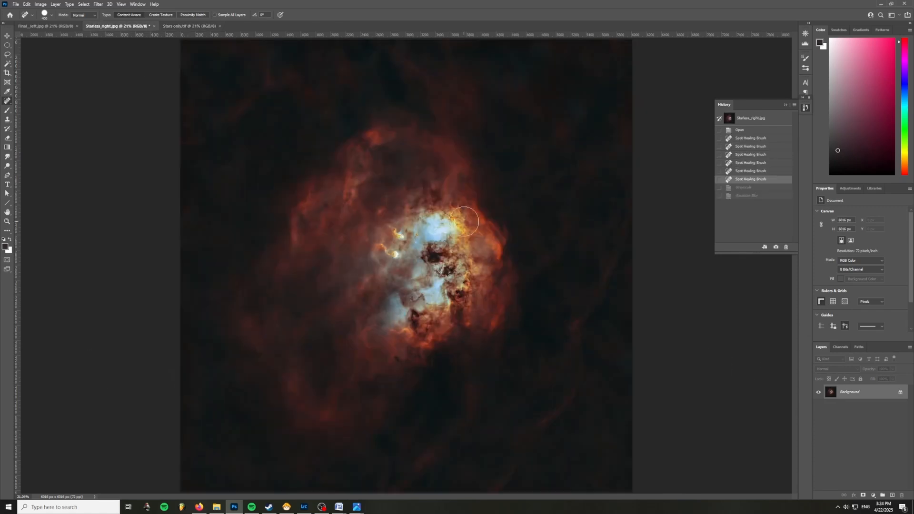
{"action": "key", "text": "ctrl+v"}
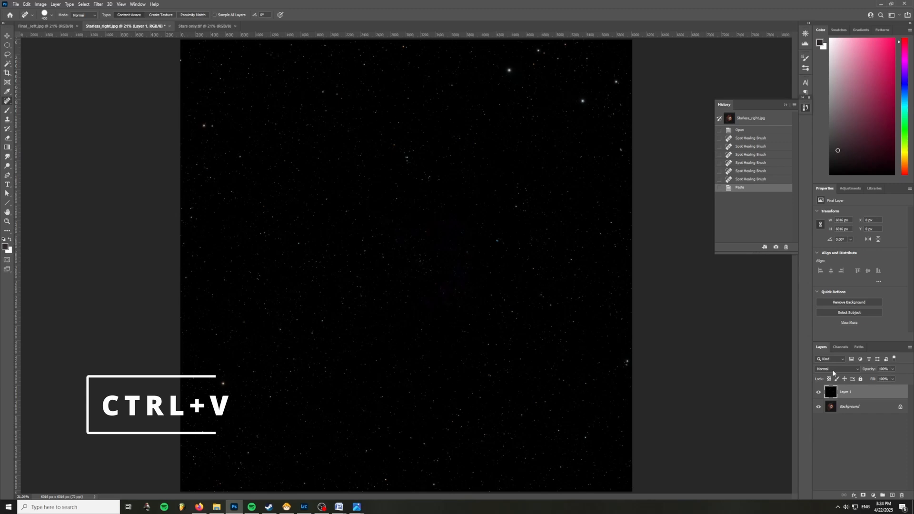
{"action": "left_click", "coordinate": [833, 370]}
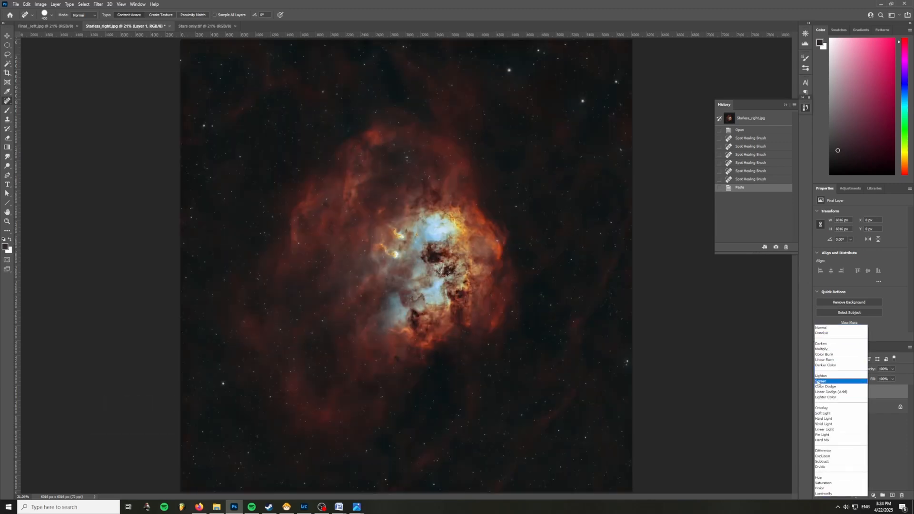
{"action": "left_click", "coordinate": [818, 382]}
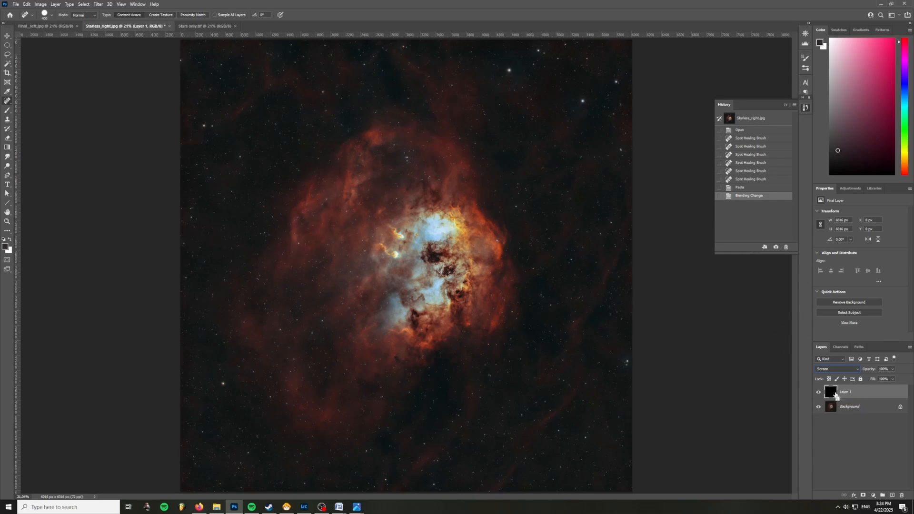
{"action": "key", "text": "h"}
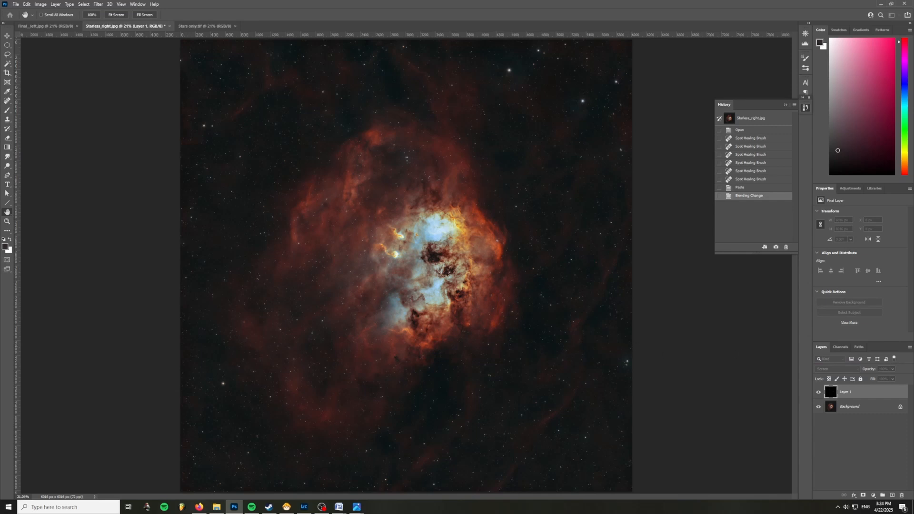
{"action": "key", "text": "j"}
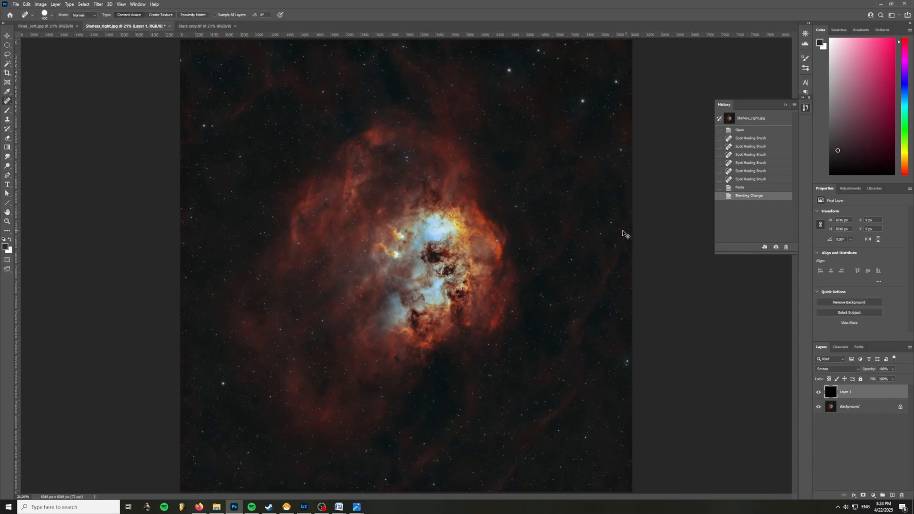
{"action": "key", "text": "ctrl+a"}
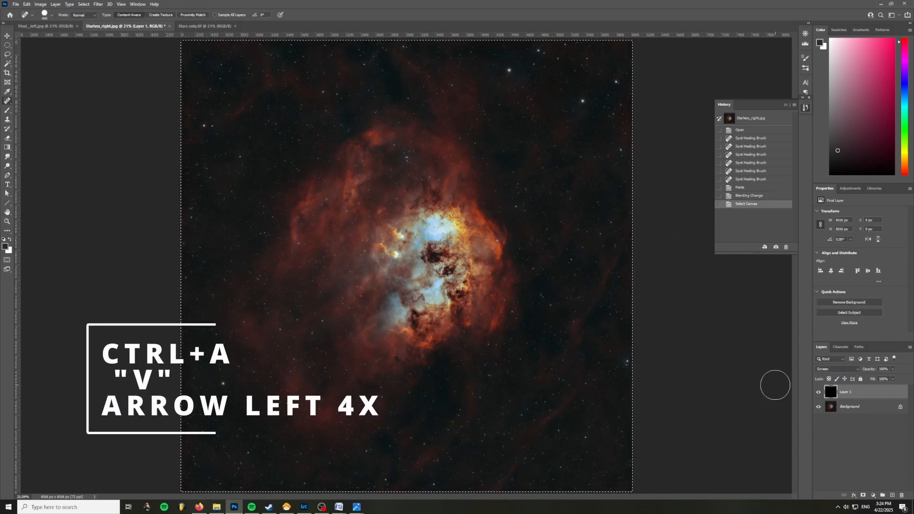
{"action": "key", "text": "Left"}
{"action": "key", "text": "Left"}
{"action": "key", "text": "Left"}
{"action": "key", "text": "Left"}
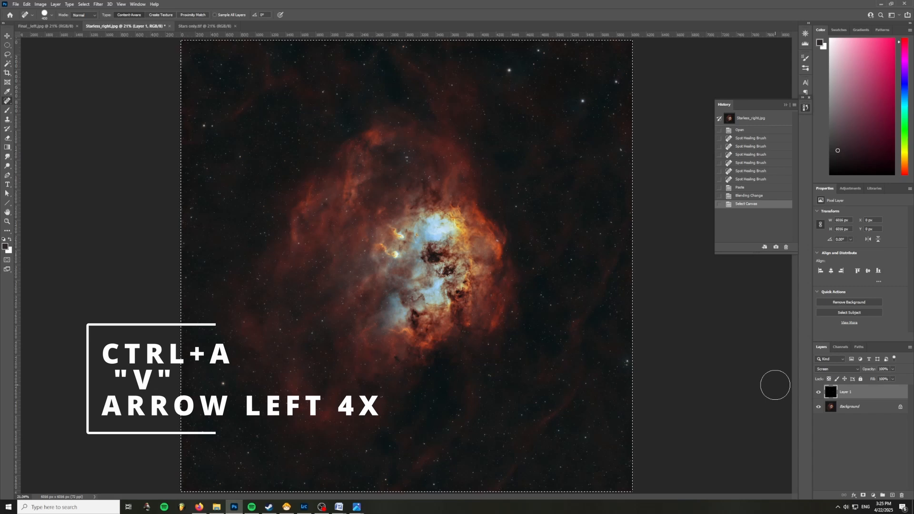
{"action": "key", "text": "Left"}
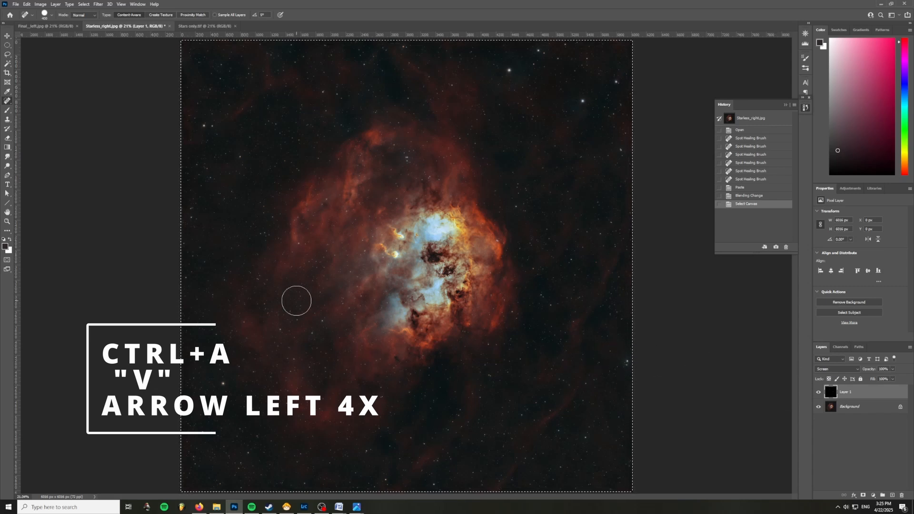
Step: Select the whole canvas, nudge the star layer 25 px to the left, and clear the selection
{"action": "key", "text": "ctrl+a"}
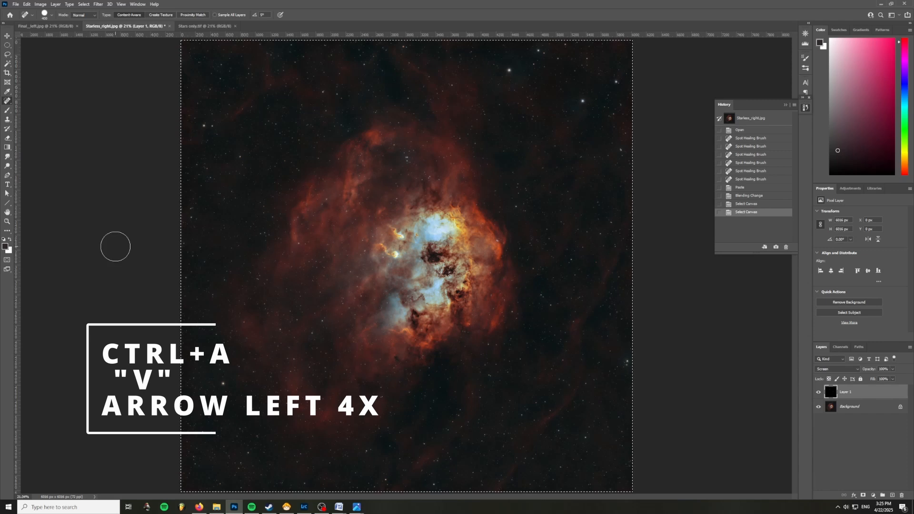
{"action": "key", "text": "v"}
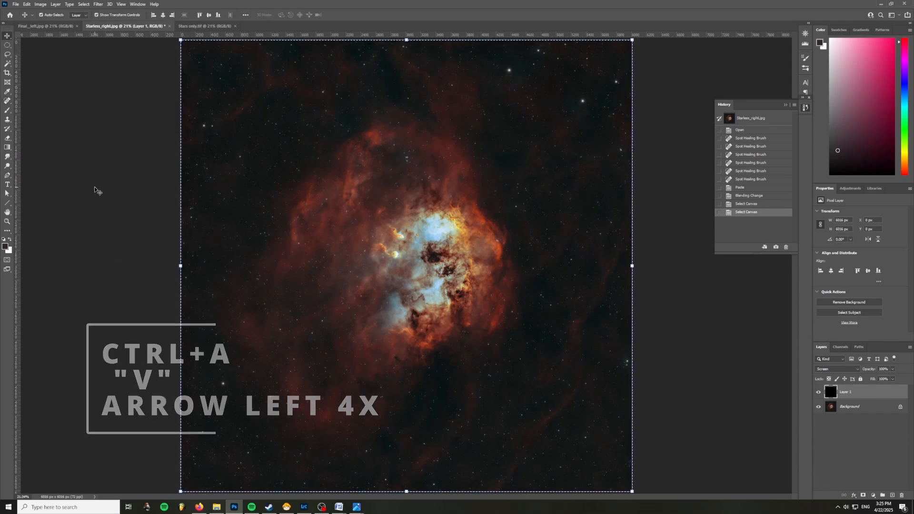
{"action": "key", "text": "Left"}
{"action": "key", "text": "Left"}
{"action": "key", "text": "Left"}
{"action": "key", "text": "Left"}
{"action": "key", "text": "Left"}
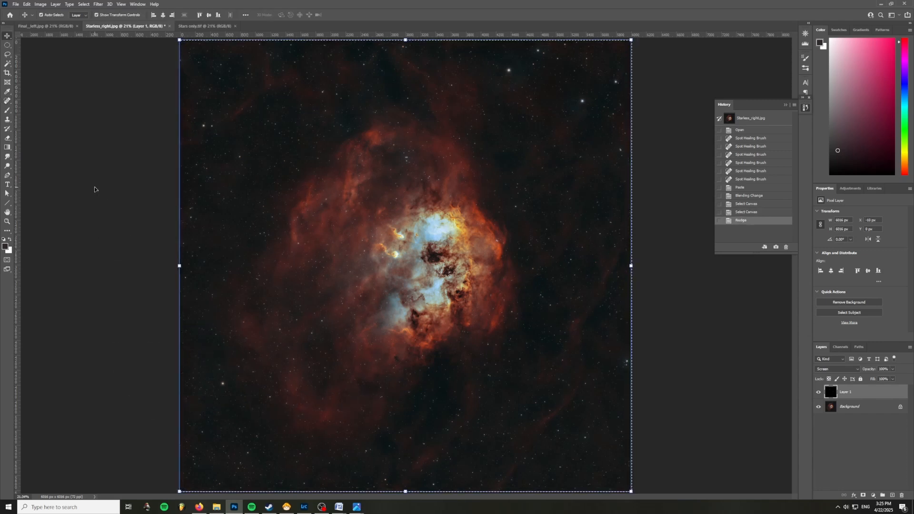
{"action": "key", "text": "Left"}
{"action": "key", "text": "Left"}
{"action": "key", "text": "Left"}
{"action": "key", "text": "Left"}
{"action": "key", "text": "Left"}
{"action": "key", "text": "Left"}
{"action": "key", "text": "Left"}
{"action": "key", "text": "Left"}
{"action": "key", "text": "Left"}
{"action": "key", "text": "Left"}
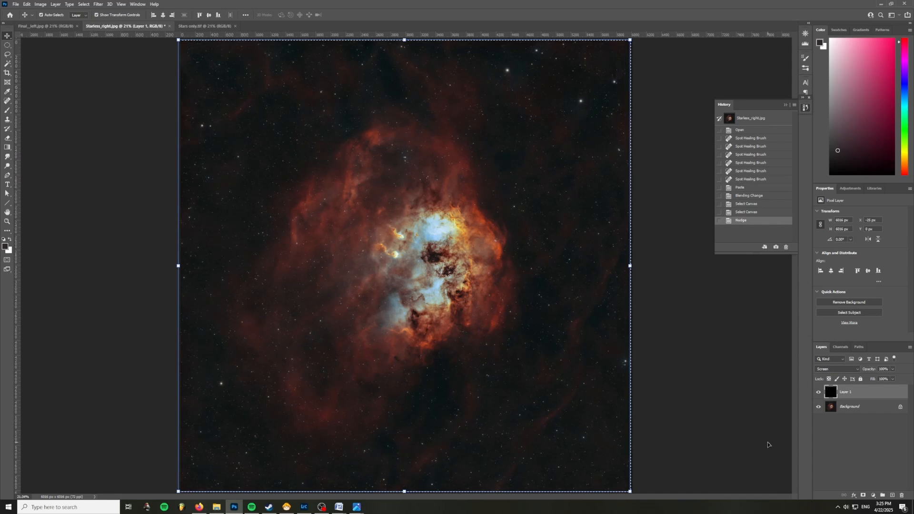
{"action": "left_click", "coordinate": [853, 442]}
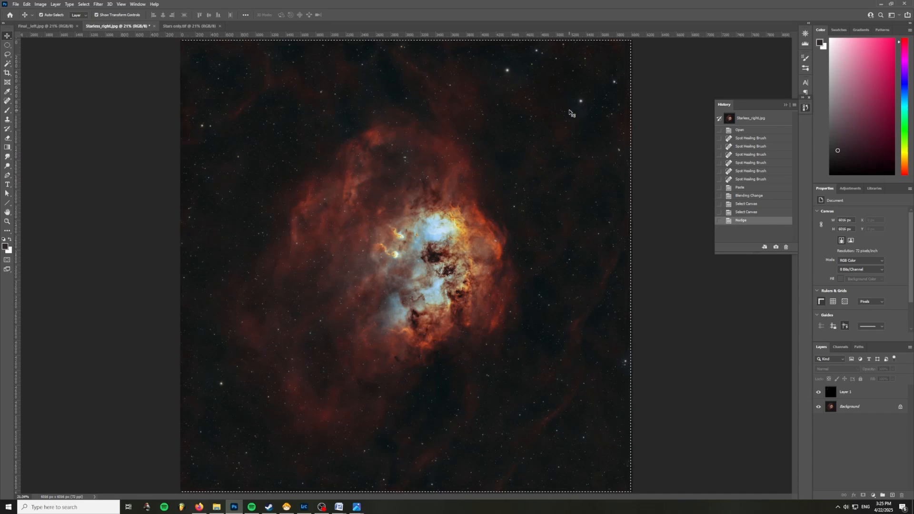
{"action": "left_click", "coordinate": [849, 392]}
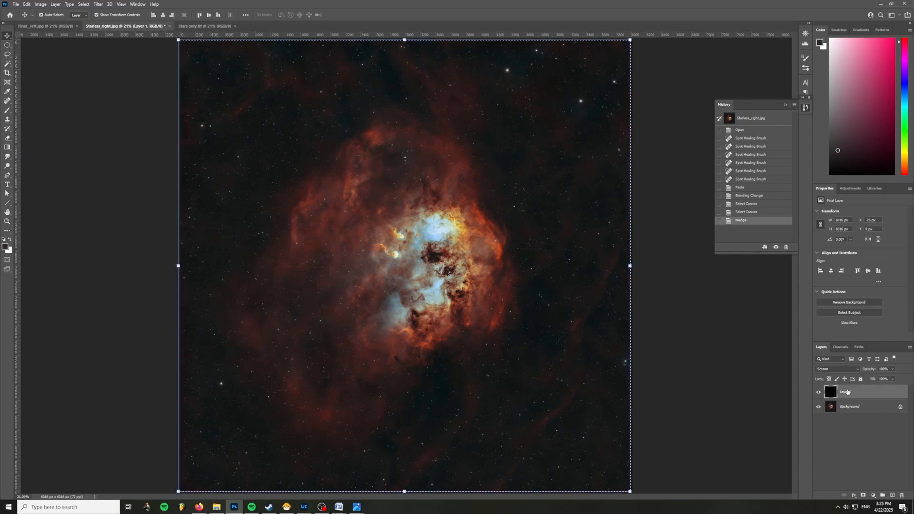
{"action": "key", "text": "m"}
{"action": "key", "text": "ctrl+d"}
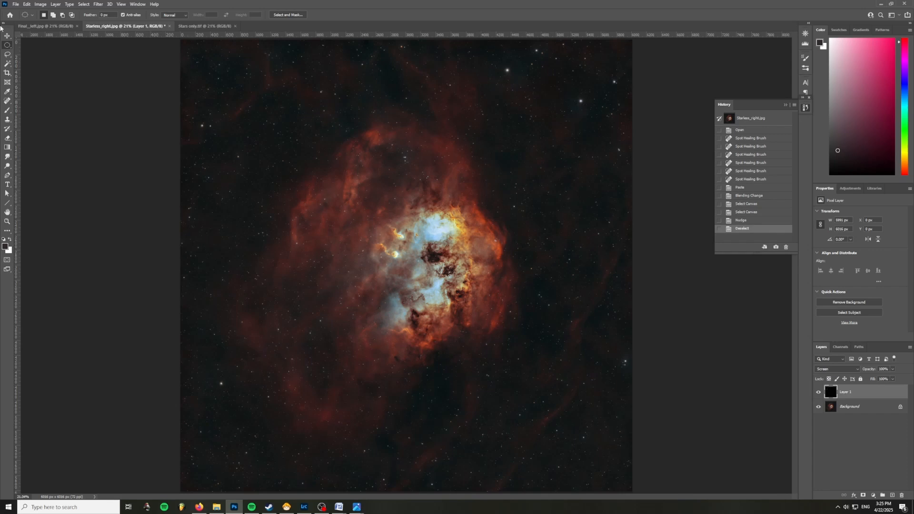
Step: Lasso the brightest star near the nebula photo's upper edge and move it about 270 px to the right
{"action": "left_click", "coordinate": [7, 54]}
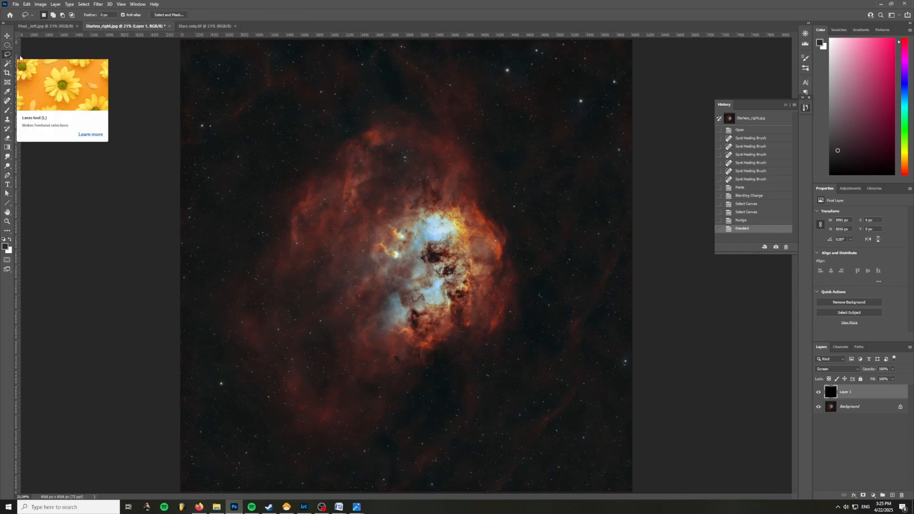
{"action": "scroll", "coordinate": [505, 64], "scroll_direction": "up", "scroll_amount": 1}
{"action": "scroll", "coordinate": [504, 64], "scroll_direction": "up", "scroll_amount": 6}
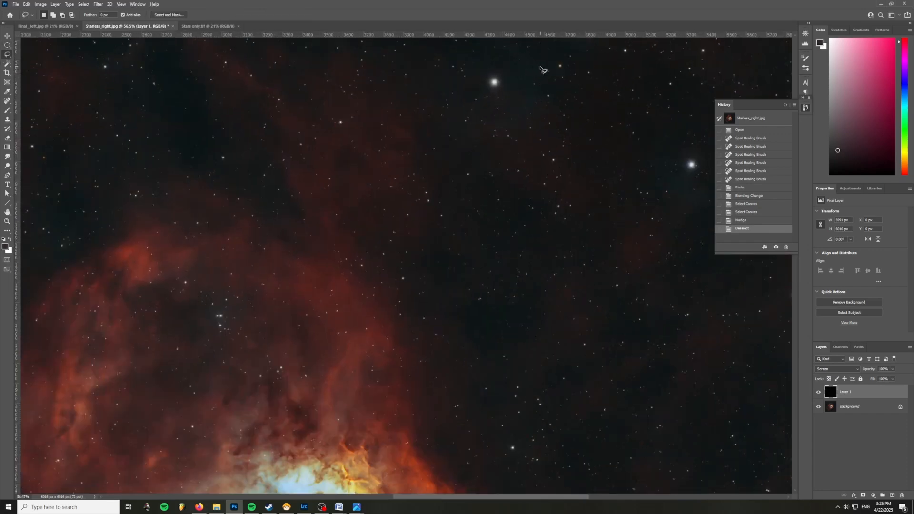
{"action": "mouse_move", "coordinate": [475, 176]}
{"action": "left_mouse_down"}
{"action": "mouse_move", "coordinate": [430, 181]}
{"action": "mouse_move", "coordinate": [450, 220]}
{"action": "mouse_move", "coordinate": [480, 213]}
{"action": "mouse_move", "coordinate": [475, 176]}
{"action": "left_mouse_up"}
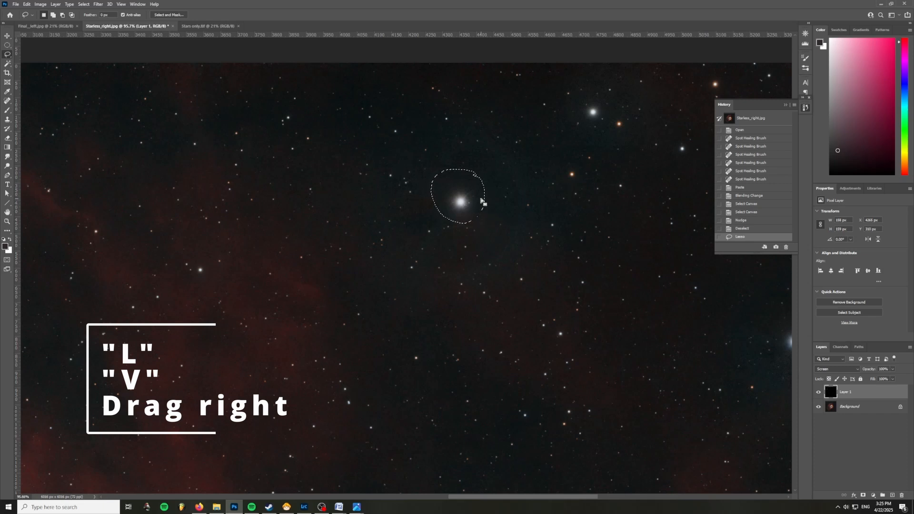
{"action": "key", "text": "v"}
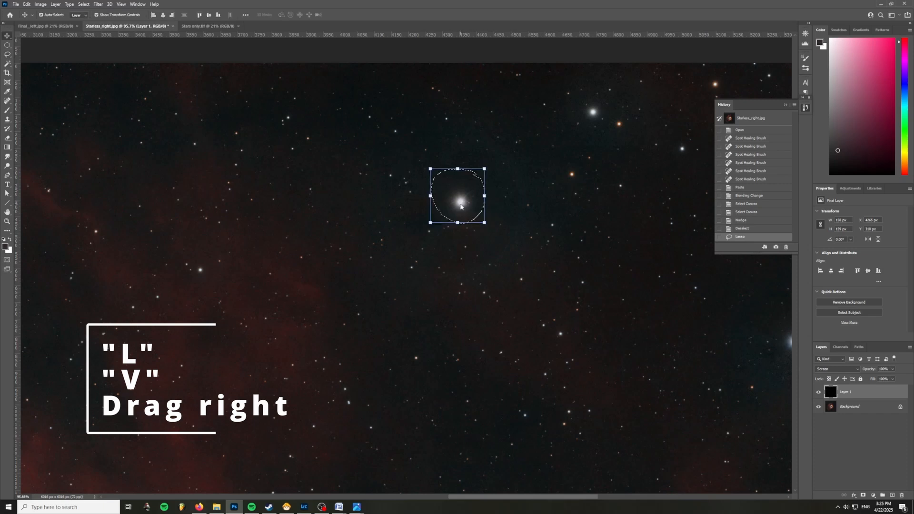
{"action": "mouse_move", "coordinate": [462, 201]}
{"action": "left_mouse_down"}
{"action": "mouse_move", "coordinate": [533, 196]}
{"action": "mouse_move", "coordinate": [553, 208]}
{"action": "left_mouse_up"}
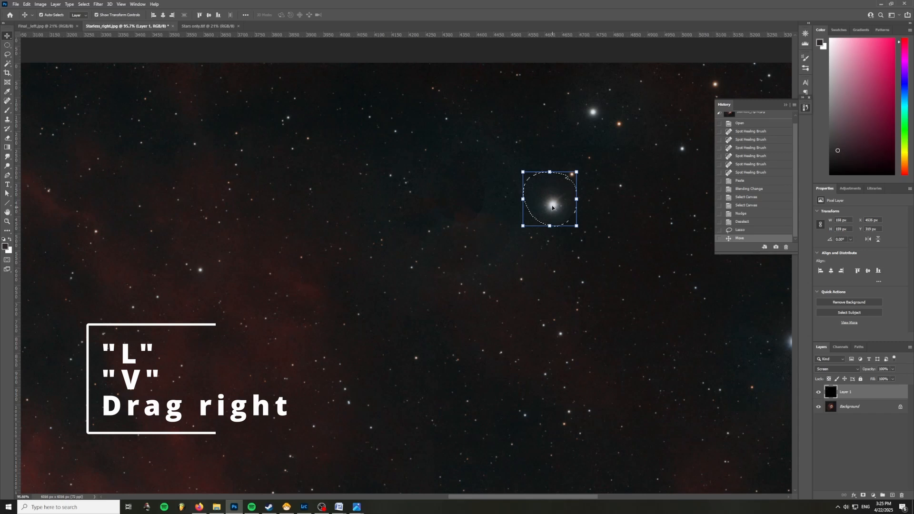
Step: Lasso the second bright star near the upper edge, move it to the right, and collapse the History panel
{"action": "key", "text": "l"}
{"action": "mouse_move", "coordinate": [606, 91]}
{"action": "left_mouse_down"}
{"action": "mouse_move", "coordinate": [601, 131]}
{"action": "mouse_move", "coordinate": [610, 92]}
{"action": "mouse_move", "coordinate": [686, 111]}
{"action": "mouse_move", "coordinate": [679, 117]}
{"action": "left_mouse_up"}
{"action": "key", "text": "v"}
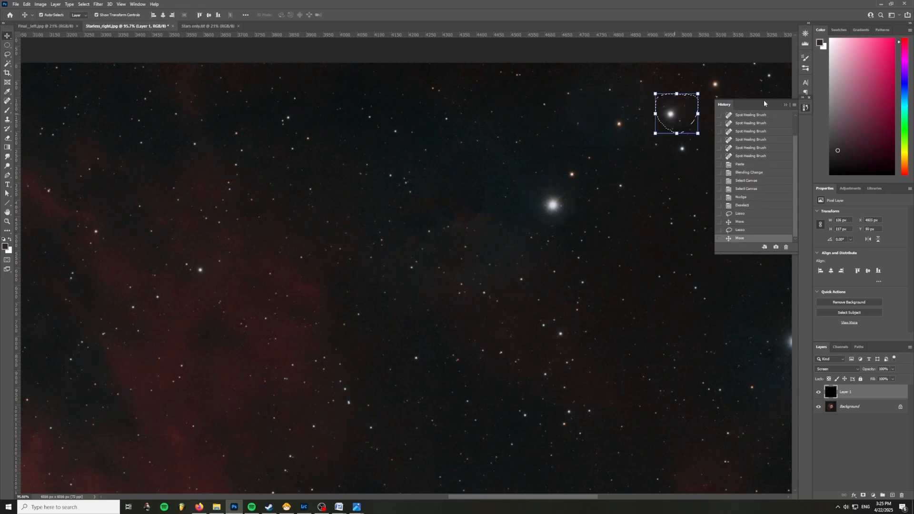
{"action": "left_click", "coordinate": [787, 104]}
Step: Lasso the bright bluish star in the photo's upper right area, move it to the right, and deselect it
{"action": "left_click_drag", "start_coordinate": [483, 495], "coordinate": [547, 495]}
{"action": "key", "text": "l"}
{"action": "mouse_move", "coordinate": [479, 325]}
{"action": "left_mouse_down"}
{"action": "mouse_move", "coordinate": [449, 357]}
{"action": "mouse_move", "coordinate": [485, 346]}
{"action": "mouse_move", "coordinate": [474, 325]}
{"action": "mouse_move", "coordinate": [475, 341]}
{"action": "mouse_move", "coordinate": [537, 343]}
{"action": "left_mouse_up"}
{"action": "key", "text": "v"}
{"action": "key", "text": "ctrl+d"}
Step: Lasso the bright star near the upper part of the photo's right edge and move it about 130 px to the right
{"action": "key", "text": "l"}
{"action": "mouse_move", "coordinate": [614, 228]}
{"action": "left_mouse_down"}
{"action": "mouse_move", "coordinate": [645, 257]}
{"action": "mouse_move", "coordinate": [639, 236]}
{"action": "mouse_move", "coordinate": [668, 259]}
{"action": "mouse_move", "coordinate": [712, 260]}
{"action": "left_mouse_up"}
{"action": "key", "text": "v"}
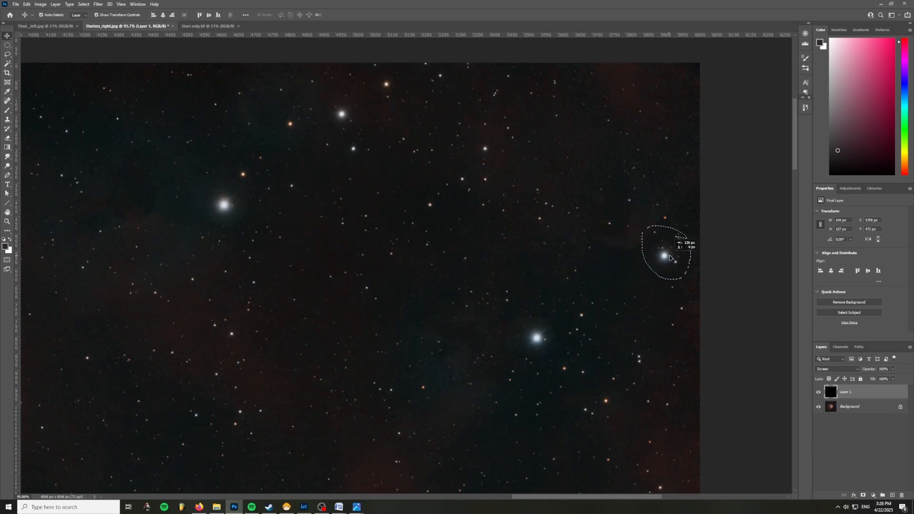
{"action": "key", "text": "ctrl+d"}
{"action": "key", "text": "ctrl+0"}
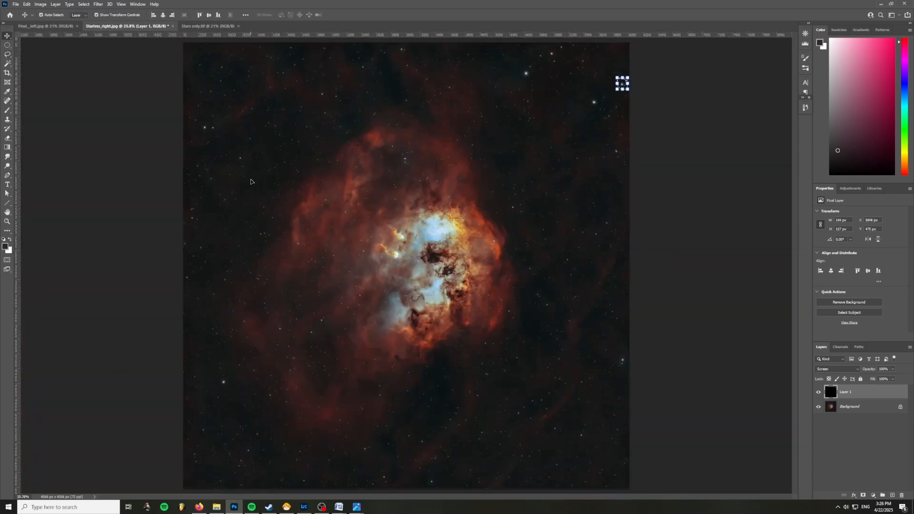
Step: Lasso the pair of bright stars near the upper part of the photo's left edge and move them to the right
{"action": "scroll", "coordinate": [201, 126], "scroll_direction": "up", "scroll_amount": 10}
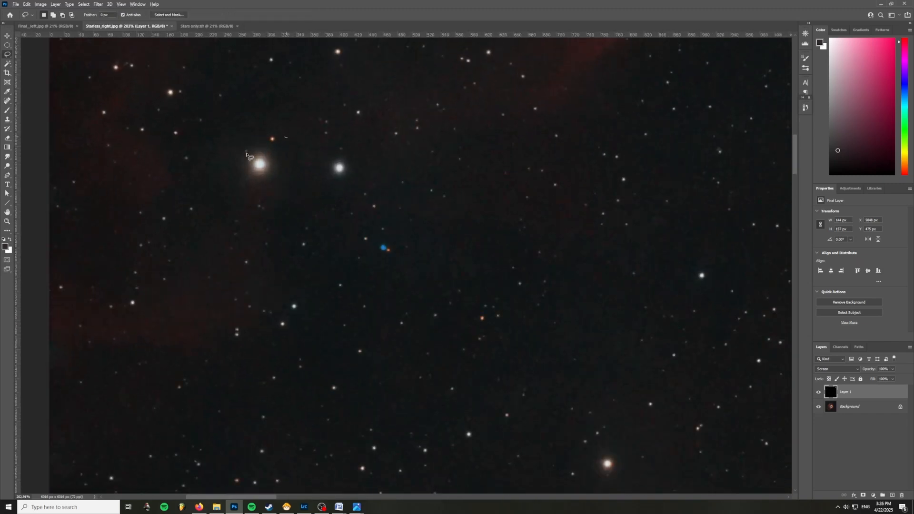
{"action": "mouse_move", "coordinate": [250, 150]}
{"action": "left_mouse_down"}
{"action": "mouse_move", "coordinate": [286, 183]}
{"action": "mouse_move", "coordinate": [300, 160]}
{"action": "mouse_move", "coordinate": [272, 136]}
{"action": "mouse_move", "coordinate": [290, 142]}
{"action": "left_mouse_up"}
{"action": "mouse_move", "coordinate": [355, 138]}
{"action": "left_mouse_down"}
{"action": "mouse_move", "coordinate": [262, 204]}
{"action": "mouse_move", "coordinate": [307, 127]}
{"action": "mouse_move", "coordinate": [336, 159]}
{"action": "mouse_move", "coordinate": [543, 188]}
{"action": "left_mouse_up"}
{"action": "key", "text": "v"}
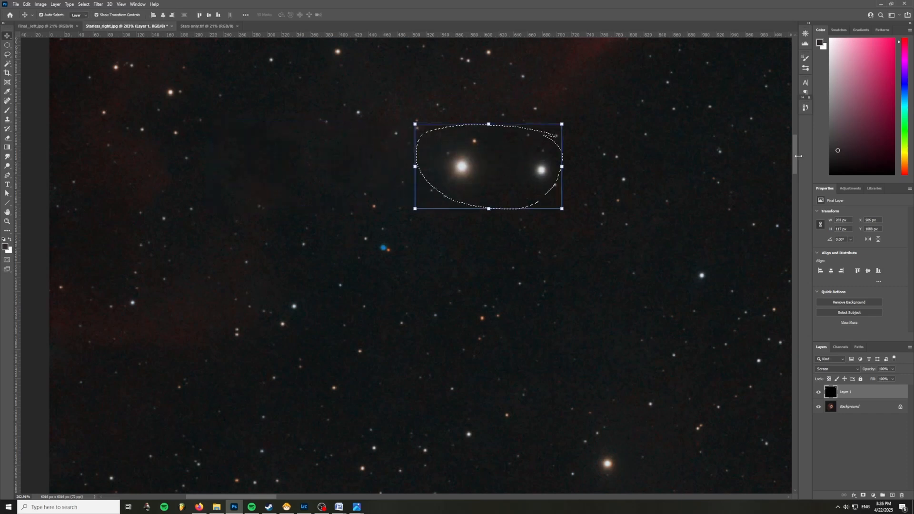
Step: Lasso the single bright orange-white star below the moved star pair and shift it to the right
{"action": "scroll", "coordinate": [642, 199], "scroll_direction": "down", "scroll_amount": 8}
{"action": "scroll", "coordinate": [642, 198], "scroll_direction": "up", "scroll_amount": 3}
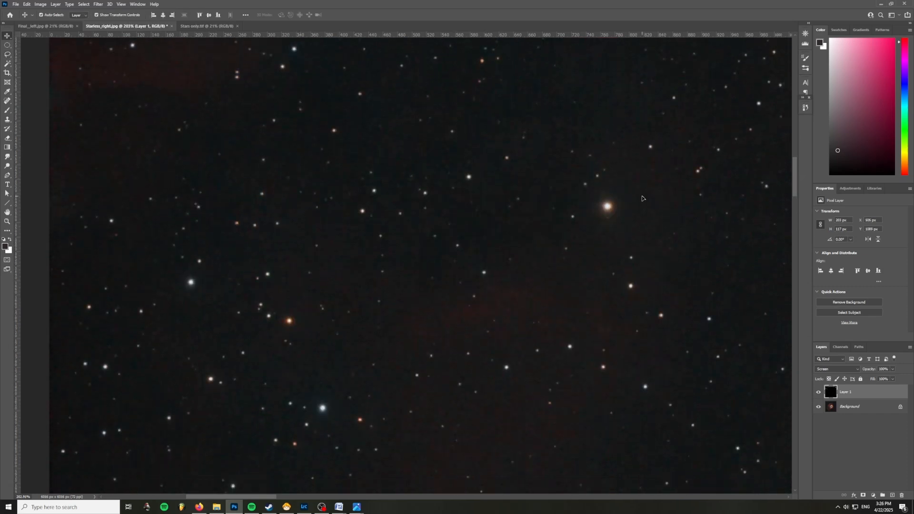
{"action": "key", "text": "l"}
{"action": "mouse_move", "coordinate": [628, 195]}
{"action": "left_mouse_down"}
{"action": "mouse_move", "coordinate": [575, 206]}
{"action": "mouse_move", "coordinate": [616, 228]}
{"action": "mouse_move", "coordinate": [624, 189]}
{"action": "mouse_move", "coordinate": [613, 184]}
{"action": "mouse_move", "coordinate": [616, 208]}
{"action": "mouse_move", "coordinate": [749, 202]}
{"action": "mouse_move", "coordinate": [789, 269]}
{"action": "mouse_move", "coordinate": [789, 358]}
{"action": "left_mouse_up"}
{"action": "key", "text": "v"}
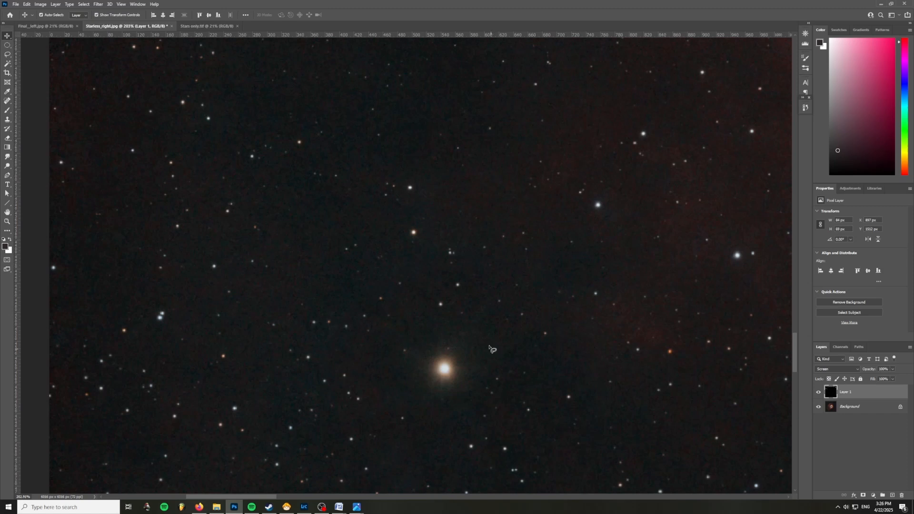
Step: Lasso the large orange star in the photo's lower left area, move it about 325 px to the right, and deselect it
{"action": "key", "text": "l"}
{"action": "mouse_move", "coordinate": [489, 332]}
{"action": "left_mouse_down"}
{"action": "mouse_move", "coordinate": [457, 407]}
{"action": "mouse_move", "coordinate": [490, 333]}
{"action": "left_mouse_up"}
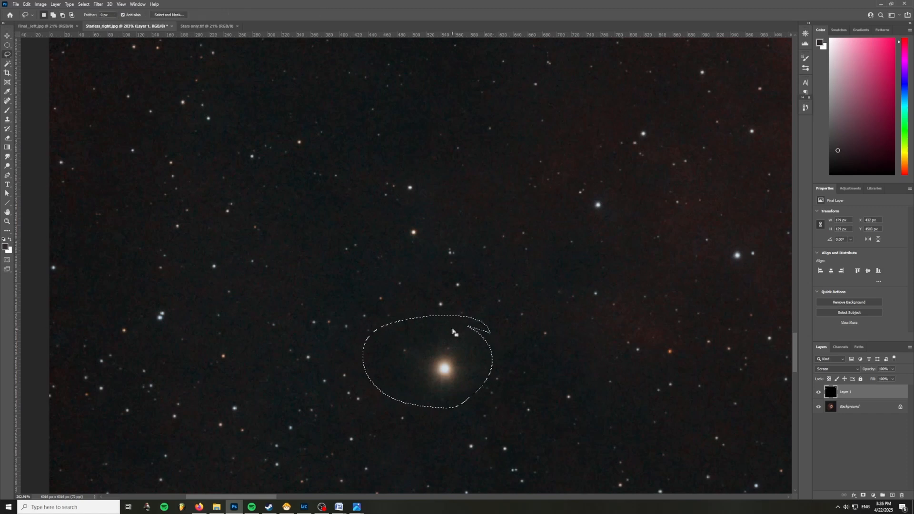
{"action": "key", "text": "v"}
{"action": "left_click_drag", "start_coordinate": [442, 354], "coordinate": [675, 339]}
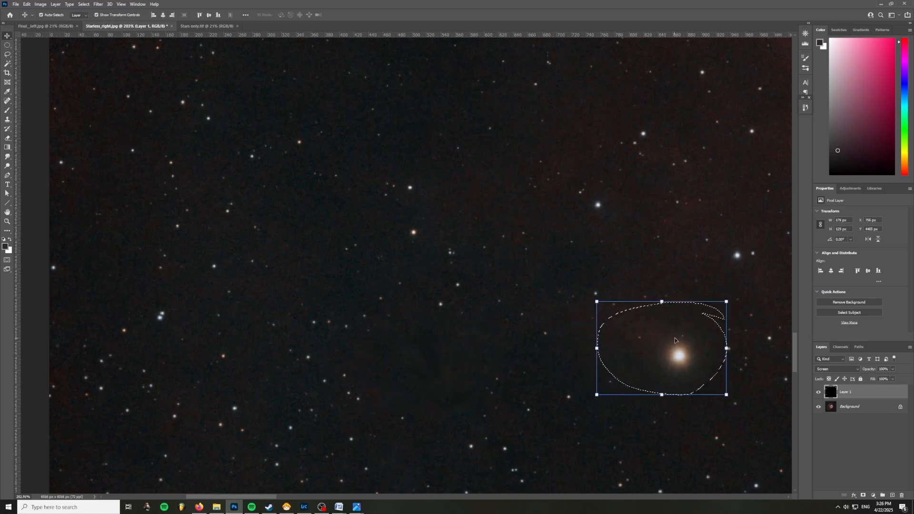
{"action": "key", "text": "ctrl+d"}
{"action": "key", "text": "ctrl+0"}
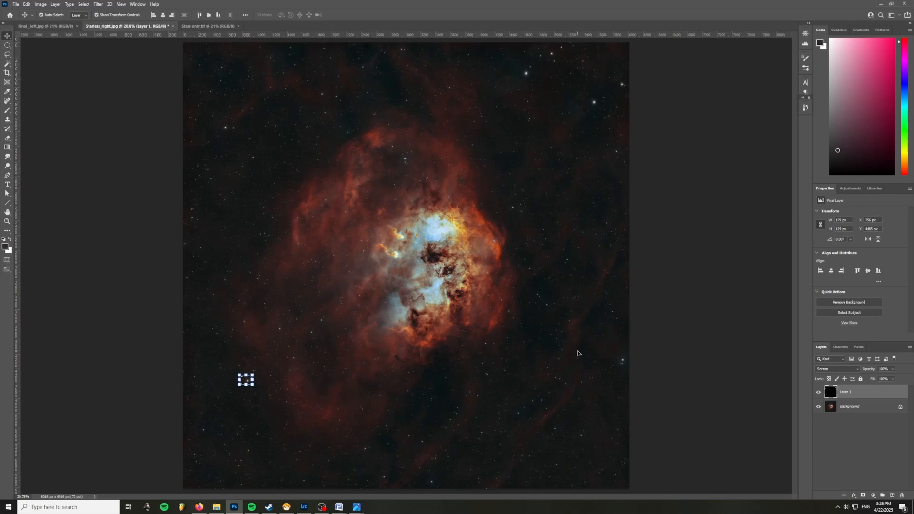
Step: Lasso the small group of bright stars near the lower part of the right edge and move it right to the canvas edge
{"action": "scroll", "coordinate": [626, 366], "scroll_direction": "up", "scroll_amount": 5}
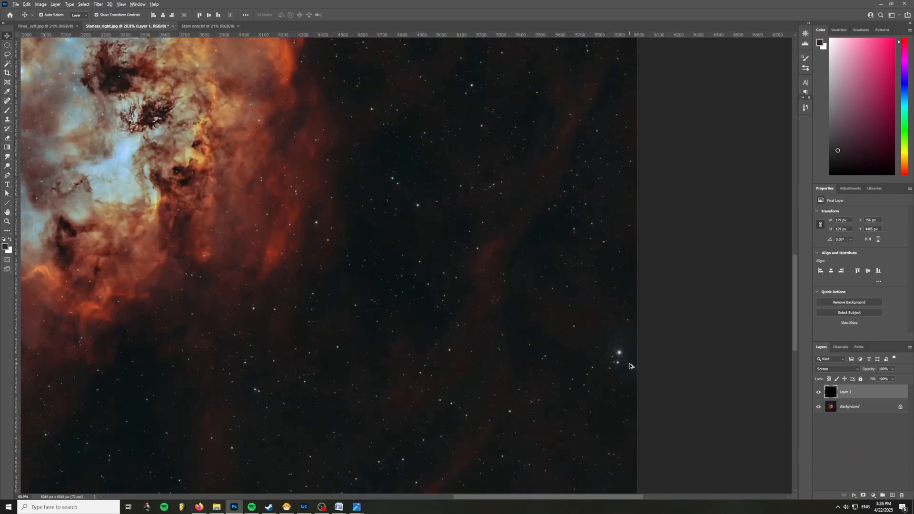
{"action": "scroll", "coordinate": [629, 366], "scroll_direction": "up", "scroll_amount": 4}
{"action": "scroll", "coordinate": [619, 350], "scroll_direction": "up", "scroll_amount": 1}
{"action": "key", "text": "l"}
{"action": "mouse_move", "coordinate": [584, 352]}
{"action": "left_mouse_down"}
{"action": "mouse_move", "coordinate": [621, 349]}
{"action": "mouse_move", "coordinate": [625, 379]}
{"action": "mouse_move", "coordinate": [648, 360]}
{"action": "mouse_move", "coordinate": [624, 368]}
{"action": "left_mouse_up"}
{"action": "key", "text": "v"}
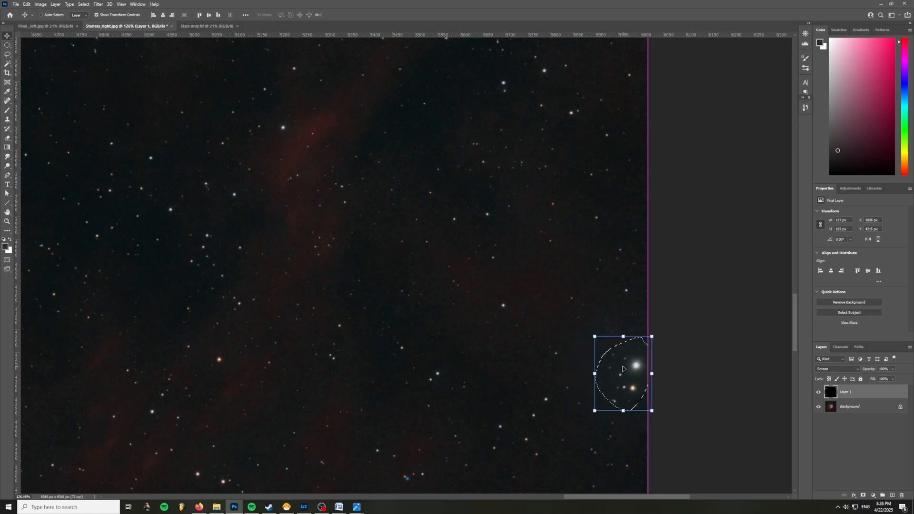
{"action": "key", "text": "ctrl+0"}
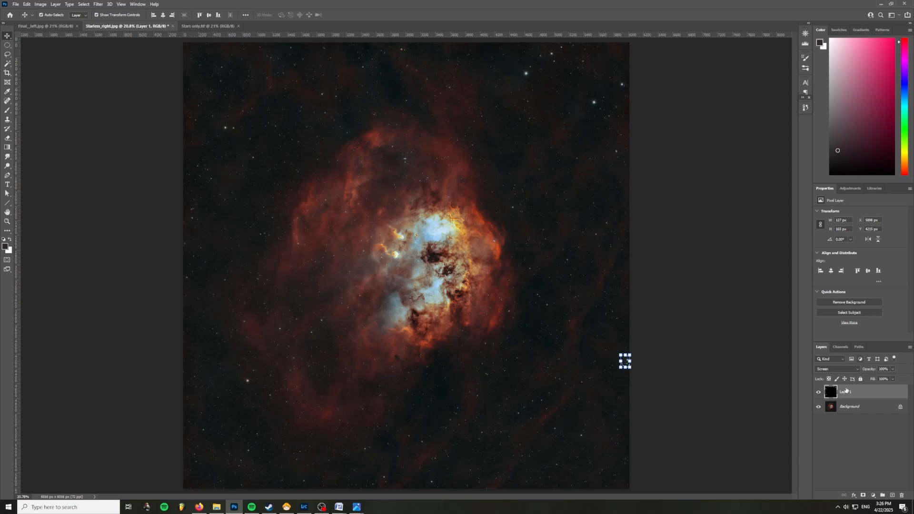
Step: Displace the Background layer with LUM.psd as the map, using horizontal scale 30, vertical scale 0, Stretch To Fit and Repeat Edge Pixels
{"action": "left_click", "coordinate": [859, 436]}
{"action": "left_click", "coordinate": [831, 407]}
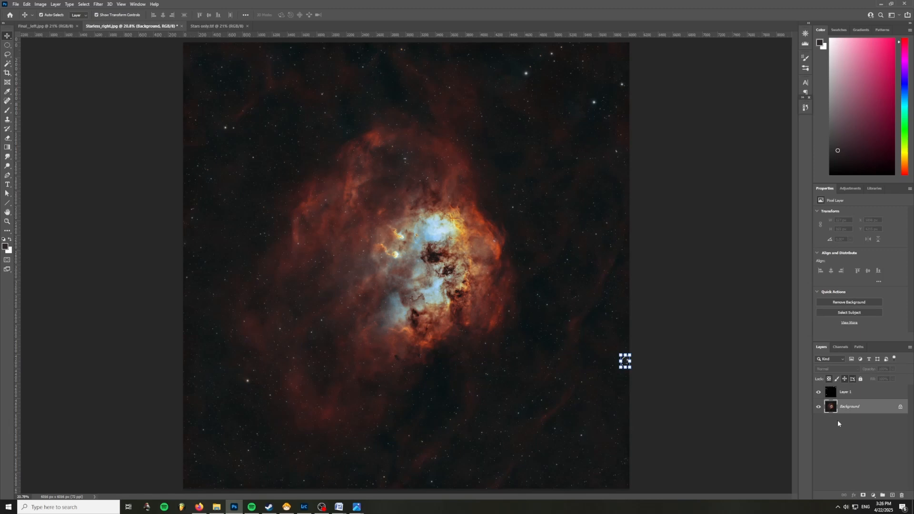
{"action": "key", "text": "ctrl+d"}
{"action": "key", "text": "m"}
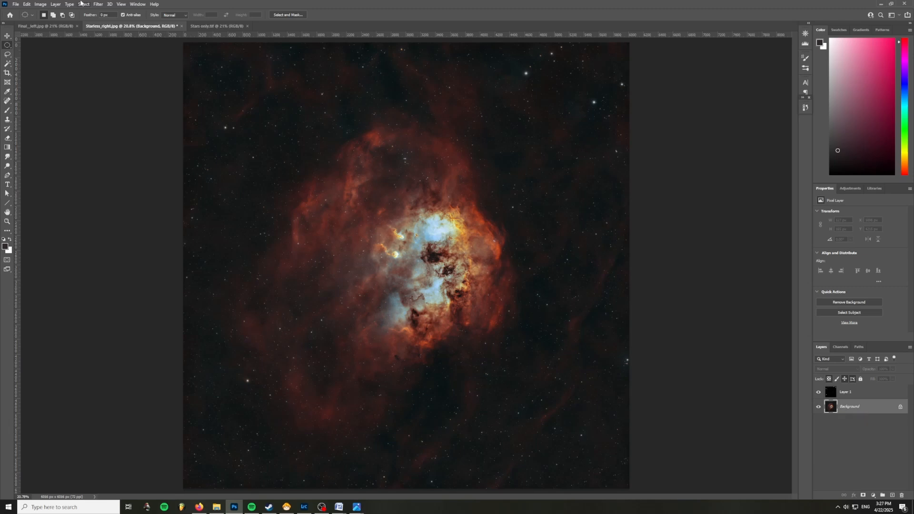
{"action": "left_click", "coordinate": [98, 5]}
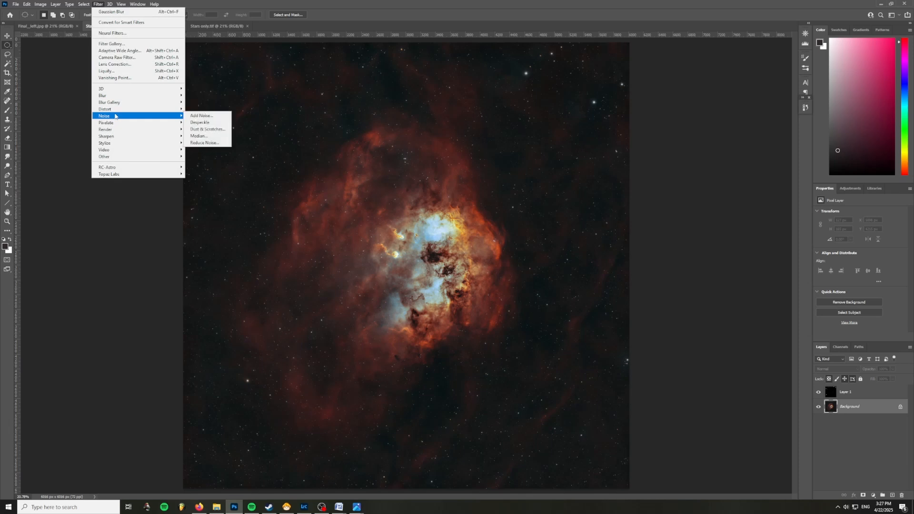
{"action": "left_click", "coordinate": [197, 109]}
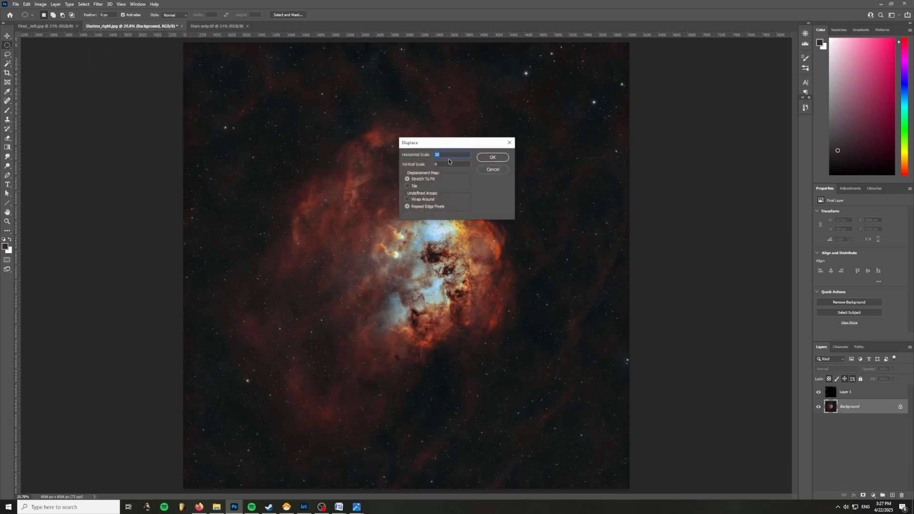
{"action": "left_click_drag", "start_coordinate": [456, 147], "coordinate": [599, 141]}
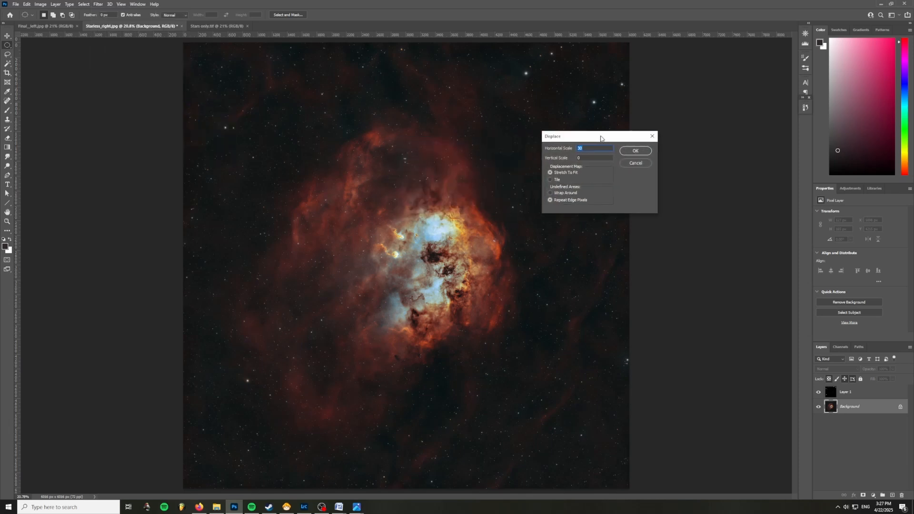
{"action": "left_click", "coordinate": [587, 157]}
{"action": "left_click", "coordinate": [635, 151]}
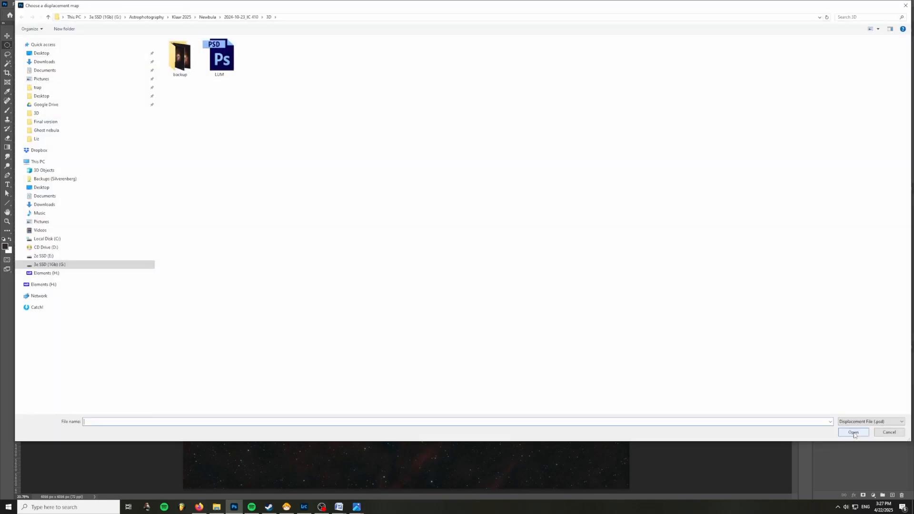
{"action": "double_click", "coordinate": [219, 56]}
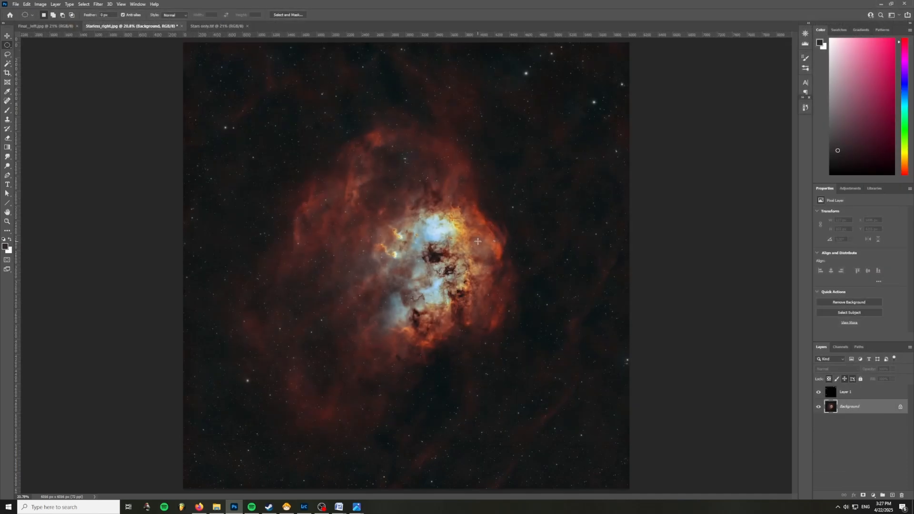
Step: Compare the nebula before and after the displacement by switching repeatedly between the Deselect and Displace history states, ending on Displace
{"action": "left_click", "coordinate": [805, 110]}
{"action": "left_click", "coordinate": [745, 231]}
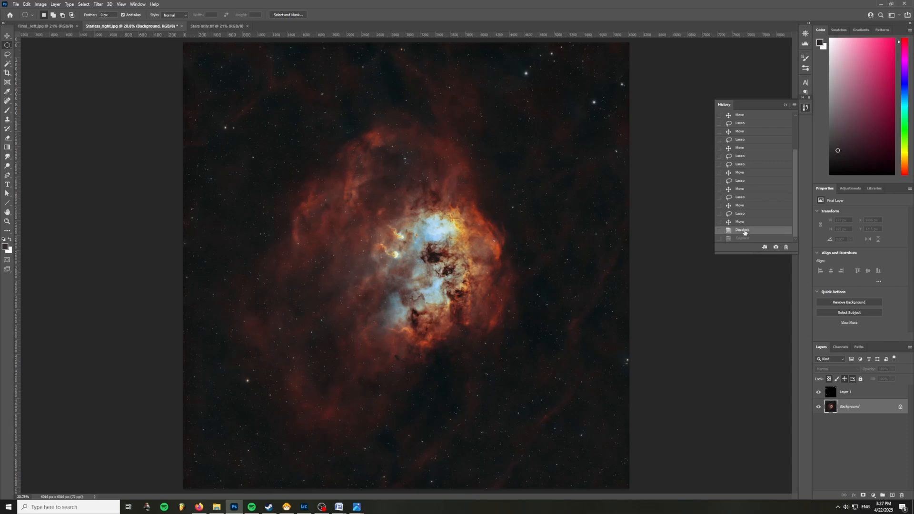
{"action": "left_click", "coordinate": [746, 240]}
{"action": "left_click", "coordinate": [748, 231]}
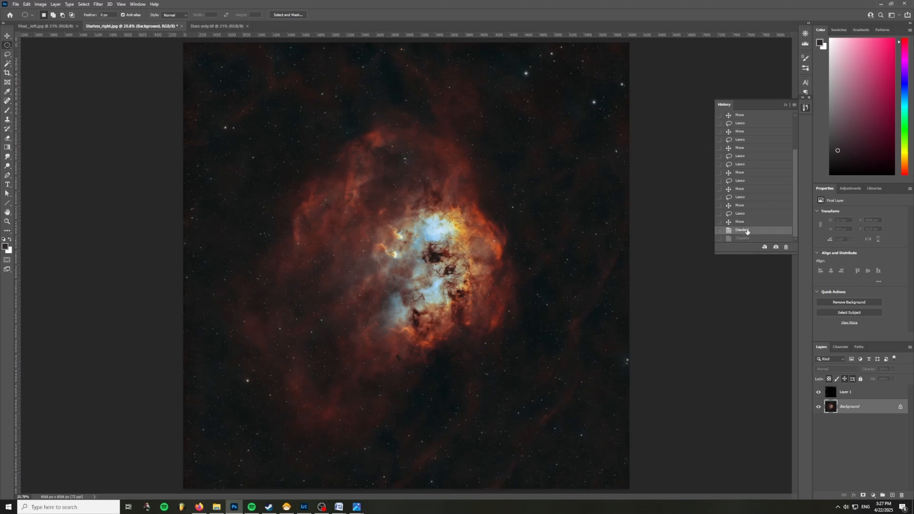
{"action": "left_click", "coordinate": [745, 238]}
{"action": "left_click", "coordinate": [747, 231]}
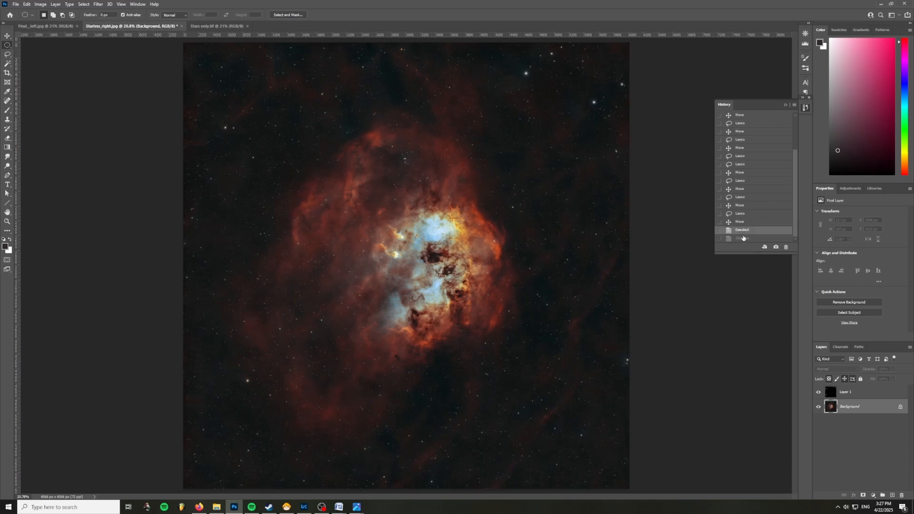
{"action": "left_click", "coordinate": [744, 238]}
{"action": "left_click", "coordinate": [747, 231]}
{"action": "left_click", "coordinate": [746, 238]}
{"action": "left_click", "coordinate": [746, 232]}
{"action": "left_click", "coordinate": [745, 238]}
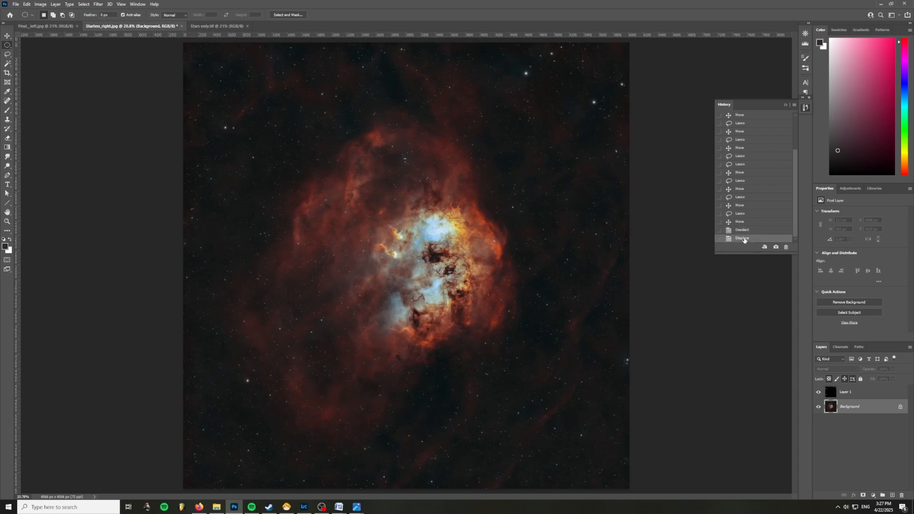
Step: Save the displaced right view as a JPEG copy named "Starless distorted" with Maximum quality 10 and the Baseline ("Standard") format
{"action": "left_click", "coordinate": [16, 3]}
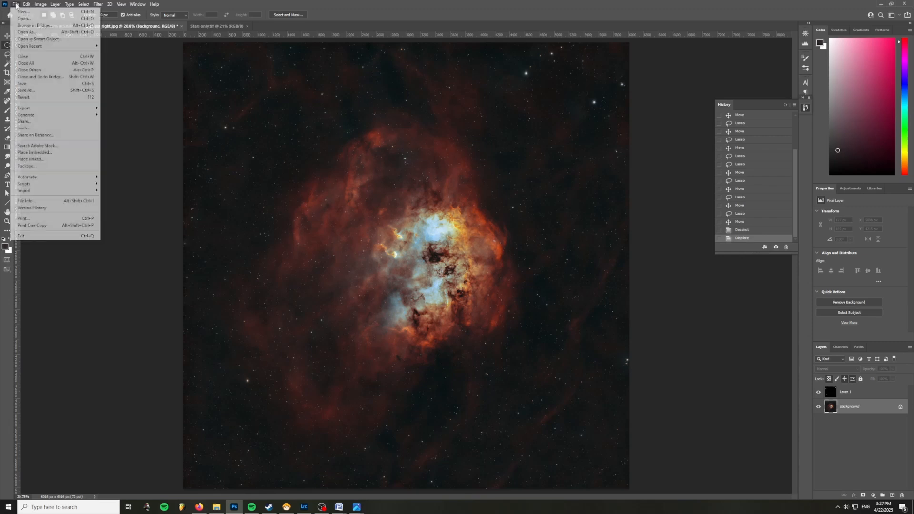
{"action": "left_click", "coordinate": [31, 87]}
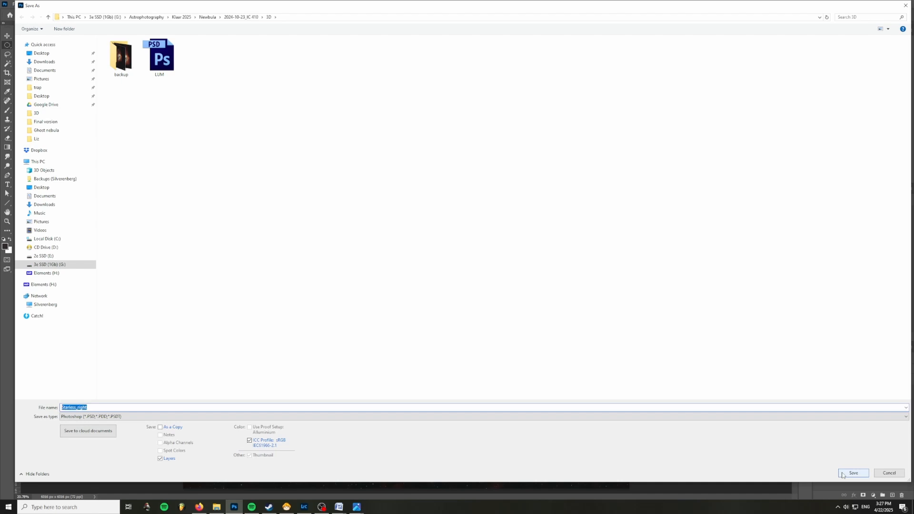
{"action": "type", "text": "Starless distorted"}
{"action": "left_click", "coordinate": [338, 417]}
{"action": "left_click", "coordinate": [96, 345]}
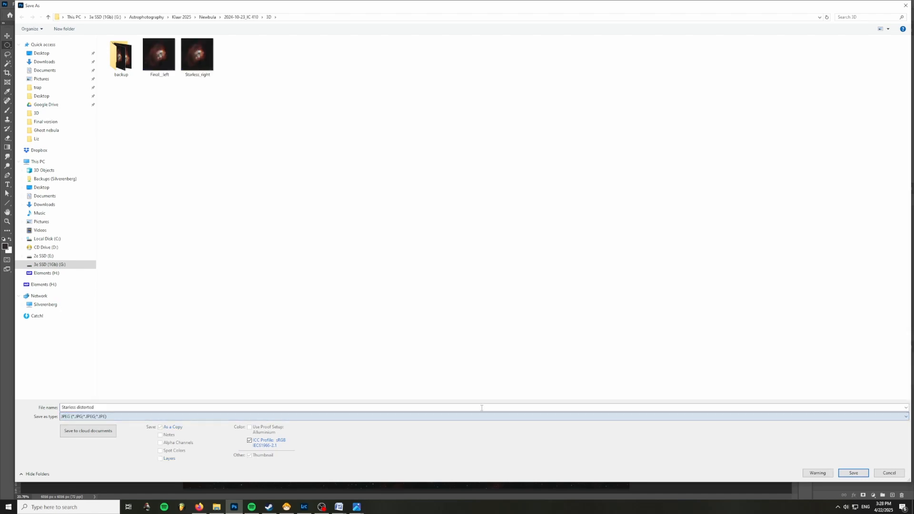
{"action": "left_click", "coordinate": [853, 473]}
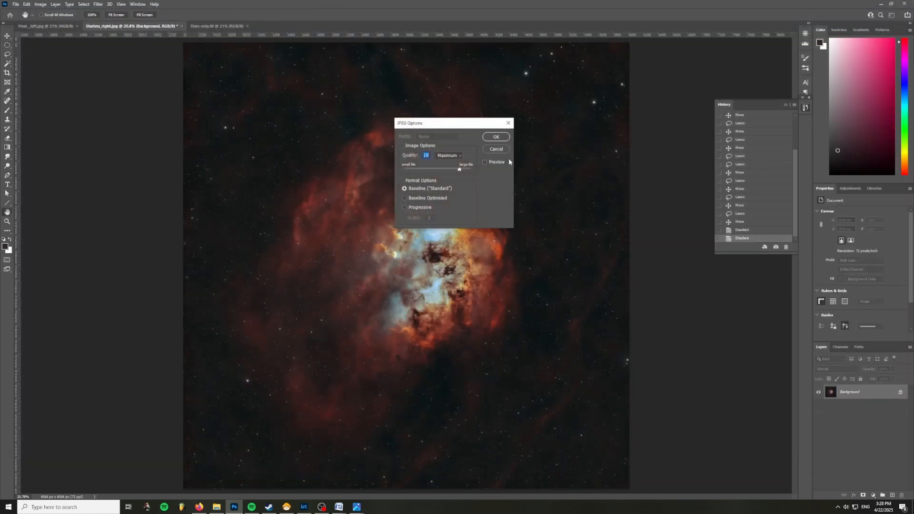
{"action": "left_click", "coordinate": [495, 138]}
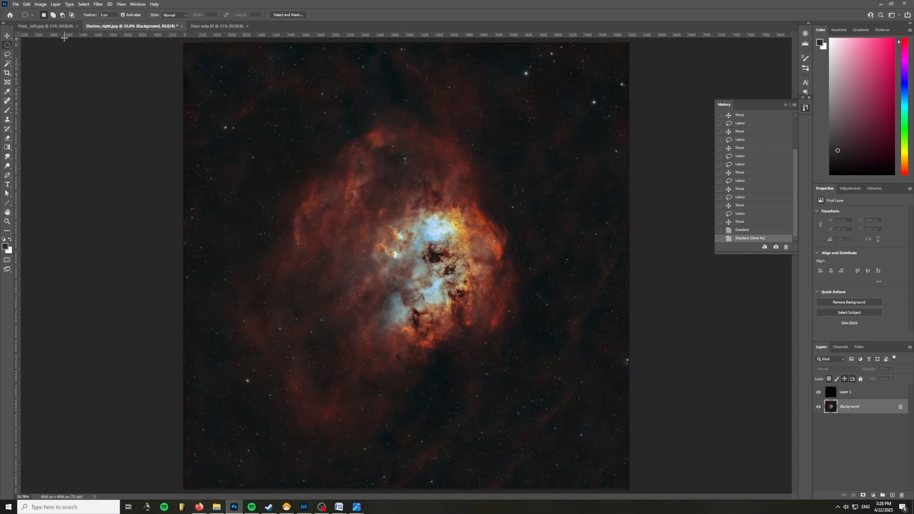
Step: In Final__left.jpg, set the canvas width to 12032 pixels while keeping the image anchored in the centre
{"action": "left_click", "coordinate": [50, 26]}
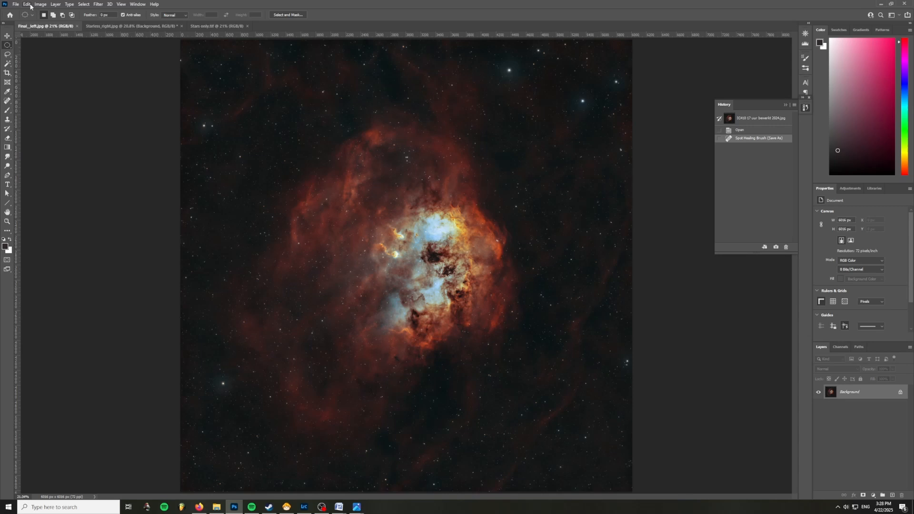
{"action": "left_click", "coordinate": [40, 5]}
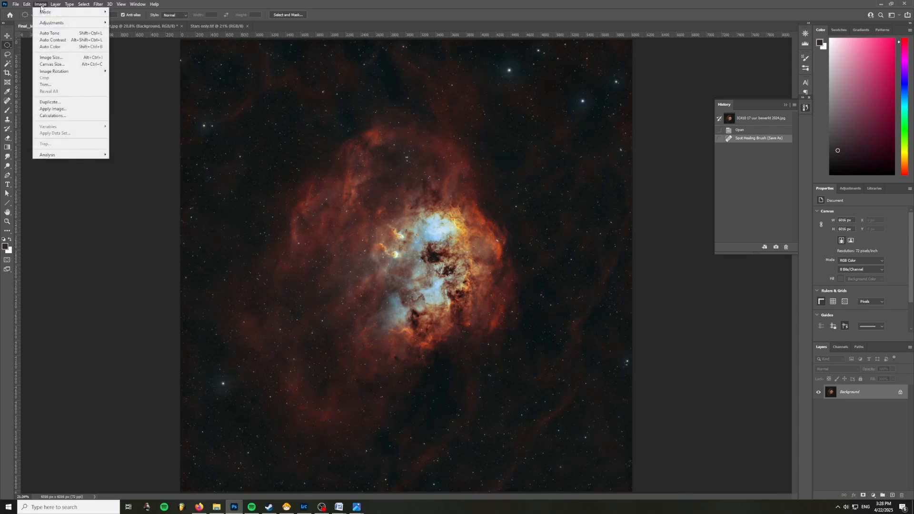
{"action": "left_click", "coordinate": [52, 64]}
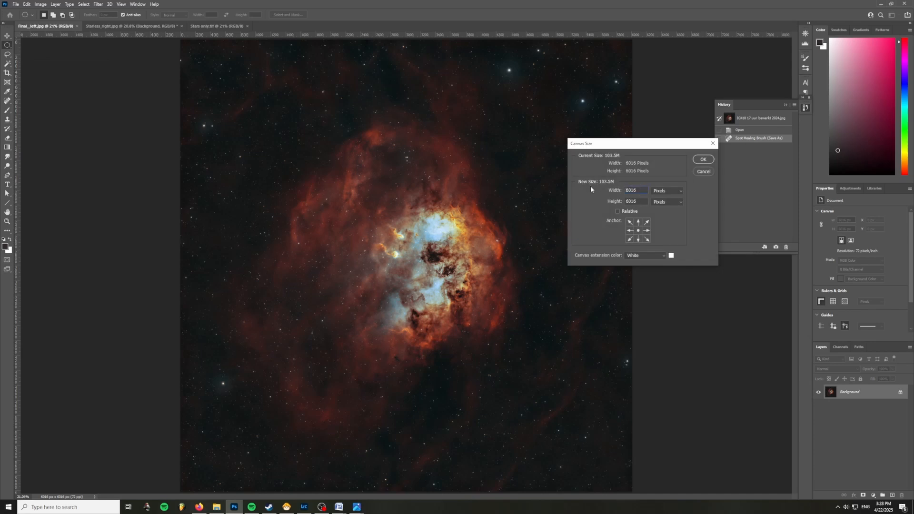
{"action": "double_click", "coordinate": [643, 187]}
{"action": "type", "text": "12032"}
{"action": "left_click", "coordinate": [703, 160]}
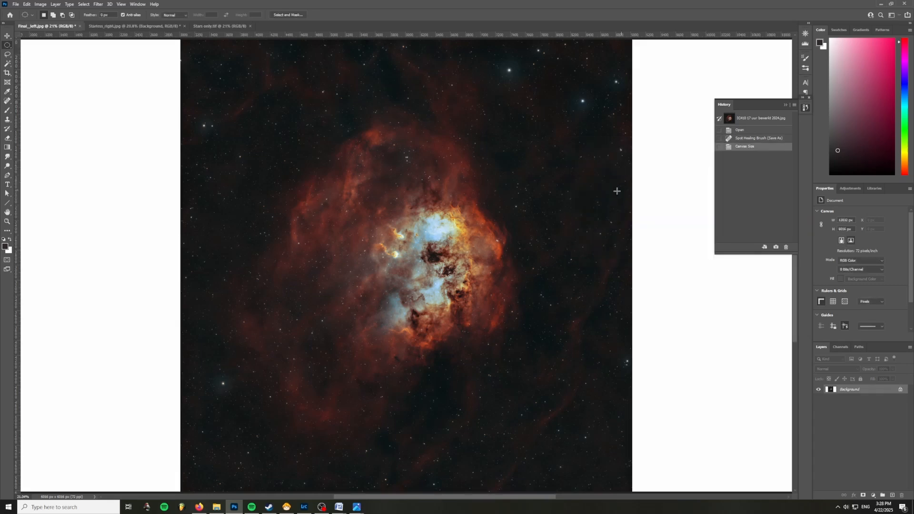
Step: Convert the Background of Final__left.jpg to a normal layer and move the nebula image flush with the canvas's left edge
{"action": "key", "text": "ctrl+0"}
{"action": "key", "text": "v"}
{"action": "left_click_drag", "start_coordinate": [467, 226], "coordinate": [326, 226]}
{"action": "key", "text": "Escape"}
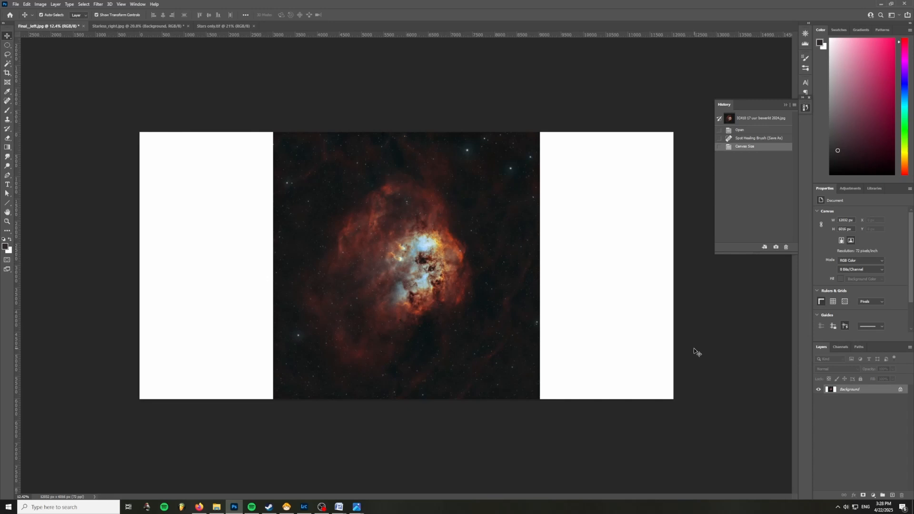
{"action": "left_click_drag", "start_coordinate": [438, 292], "coordinate": [302, 278]}
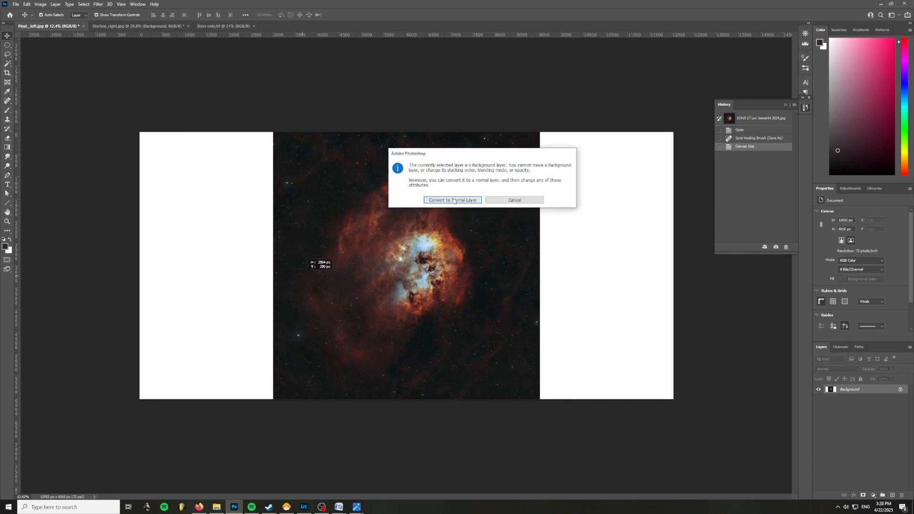
{"action": "left_click", "coordinate": [454, 199]}
{"action": "mouse_move", "coordinate": [319, 264]}
{"action": "left_mouse_down"}
{"action": "mouse_move", "coordinate": [309, 278]}
{"action": "mouse_move", "coordinate": [321, 273]}
{"action": "mouse_move", "coordinate": [315, 277]}
{"action": "mouse_move", "coordinate": [310, 267]}
{"action": "left_mouse_up"}
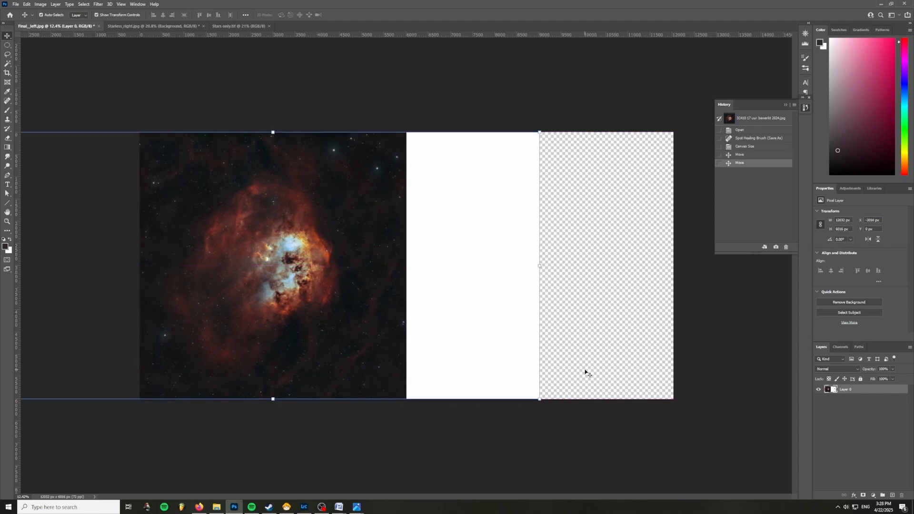
Step: In Starless_right.jpg, stamp all visible layers onto a new layer above Layer 1 and copy its whole canvas
{"action": "left_click", "coordinate": [169, 28]}
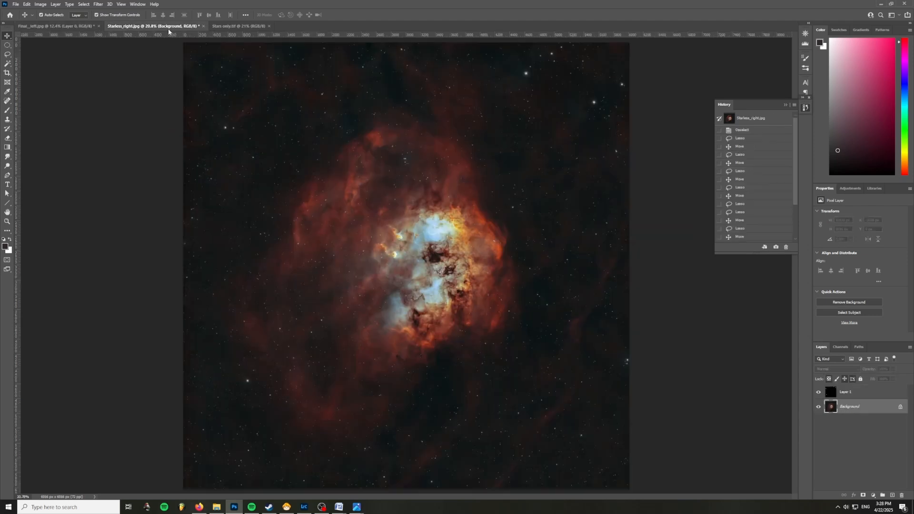
{"action": "left_click", "coordinate": [860, 394]}
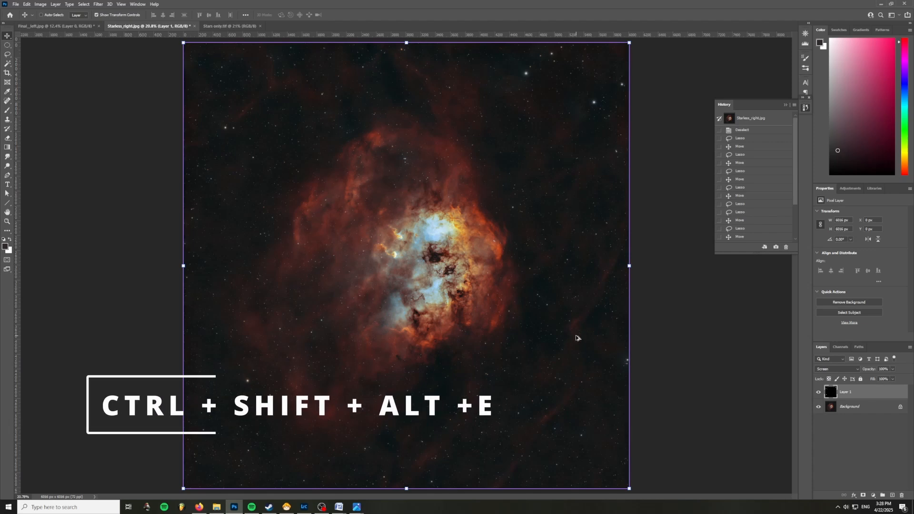
{"action": "key", "text": "ctrl+shift+alt+e"}
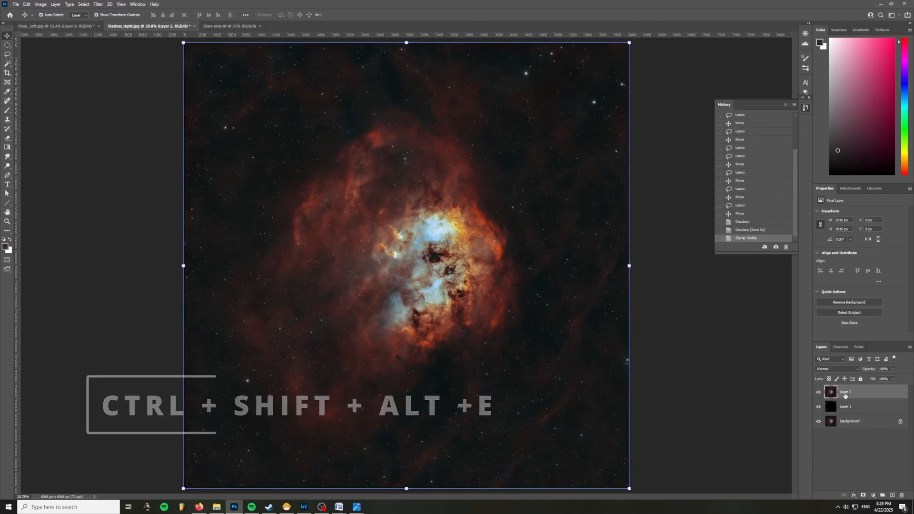
{"action": "key", "text": "ctrl+a"}
{"action": "key", "text": "ctrl+c"}
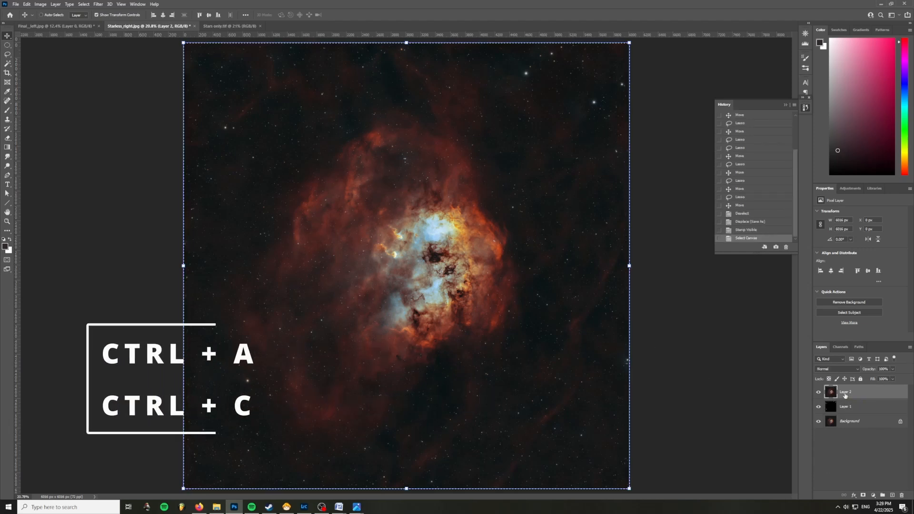
Step: Paste the merged right view into Final__left.jpg and move it to fill the empty right half of the canvas
{"action": "left_click", "coordinate": [72, 26]}
{"action": "key", "text": "ctrl+v"}
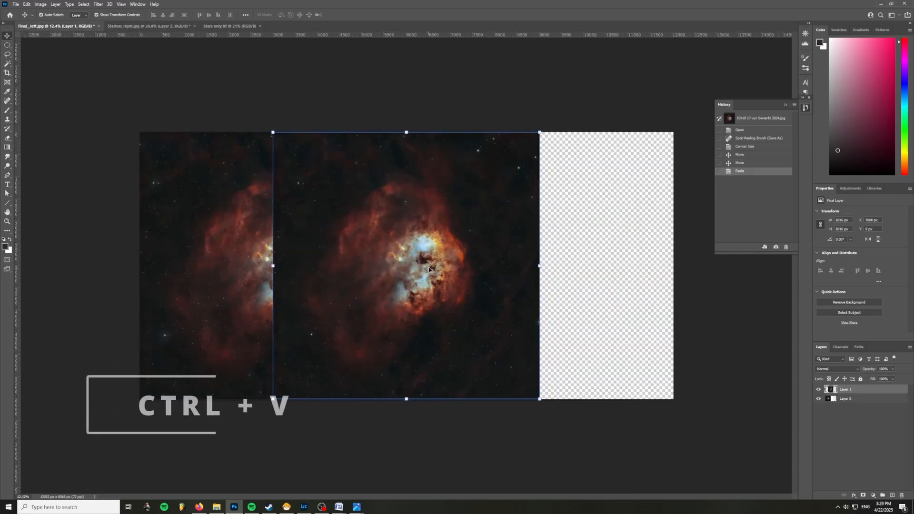
{"action": "left_click_drag", "start_coordinate": [433, 268], "coordinate": [694, 268]}
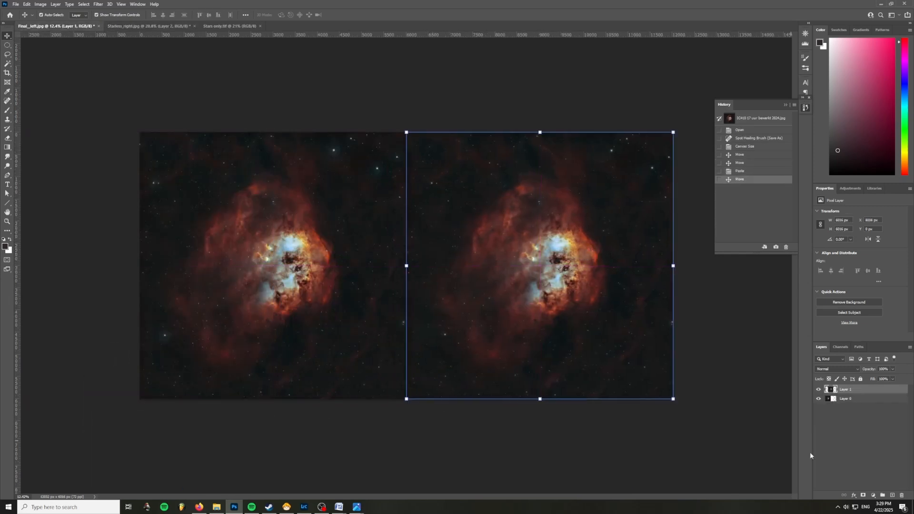
{"action": "left_click", "coordinate": [863, 463]}
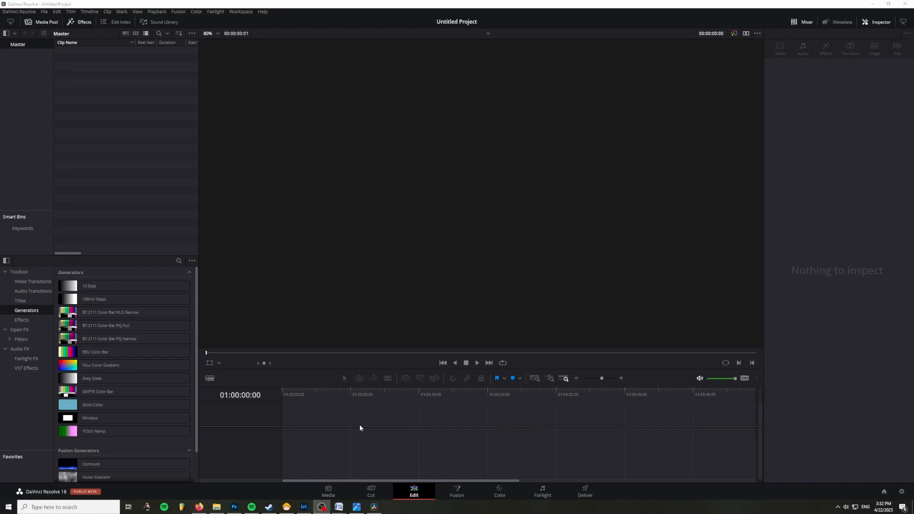
Step: Add Final__left and Starless distorted from the 3D folder to the DaVinci Resolve timeline, and move the Starless distorted clip to its start
{"action": "left_click", "coordinate": [215, 506]}
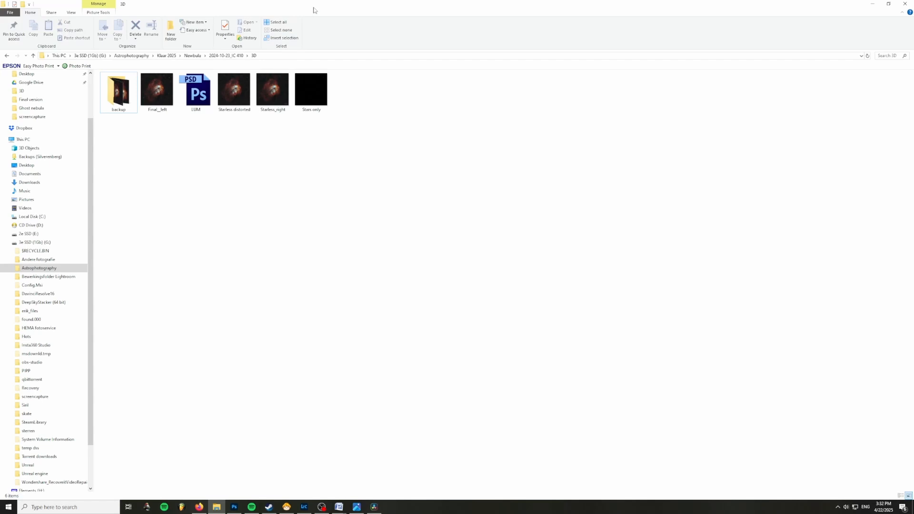
{"action": "left_click_drag", "start_coordinate": [314, 10], "coordinate": [542, 118]}
{"action": "left_click", "coordinate": [581, 209]}
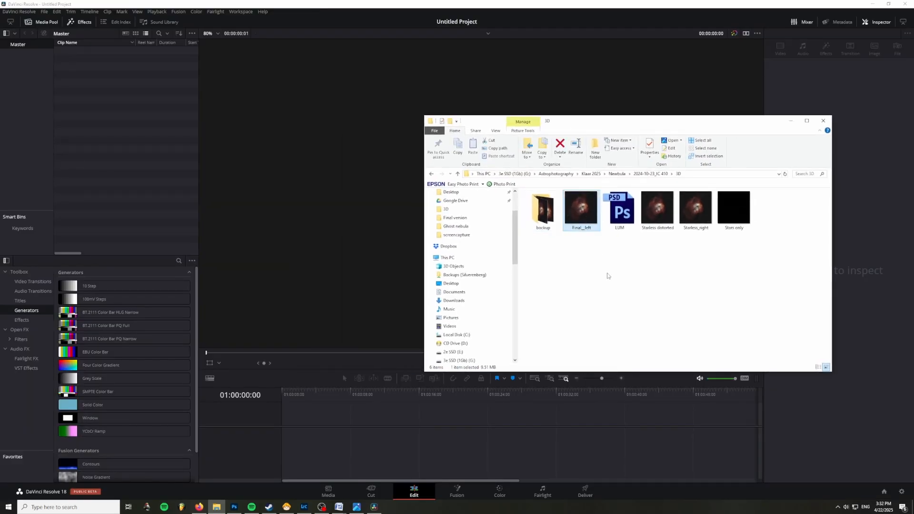
{"action": "left_click", "coordinate": [662, 211], "text": "ctrl"}
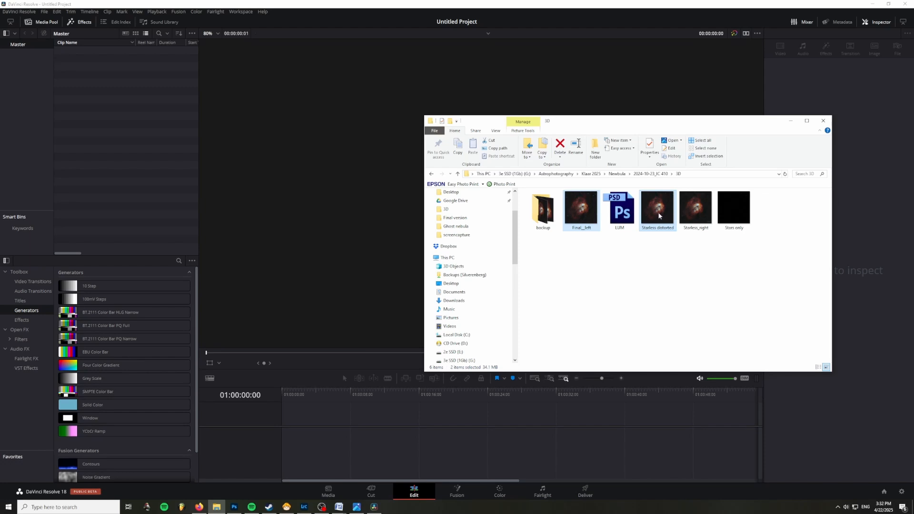
{"action": "left_click_drag", "start_coordinate": [659, 216], "coordinate": [309, 415]}
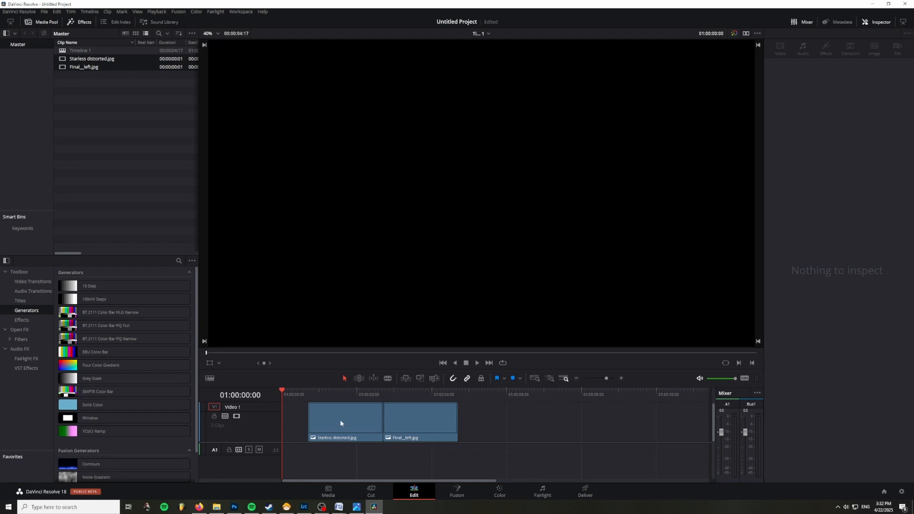
{"action": "left_click", "coordinate": [328, 431]}
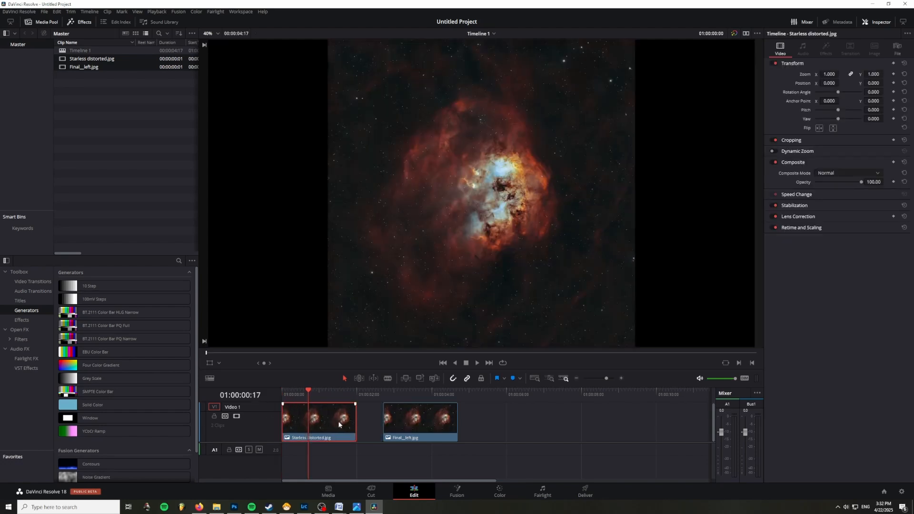
Step: Trim the Starless distorted clip at the timeline's start to a length of four frames
{"action": "left_click_drag", "start_coordinate": [351, 421], "coordinate": [291, 392]}
{"action": "scroll", "coordinate": [286, 420], "scroll_direction": "up", "scroll_amount": 5}
{"action": "key", "text": "Right"}
{"action": "key", "text": "Right"}
{"action": "key", "text": "Right"}
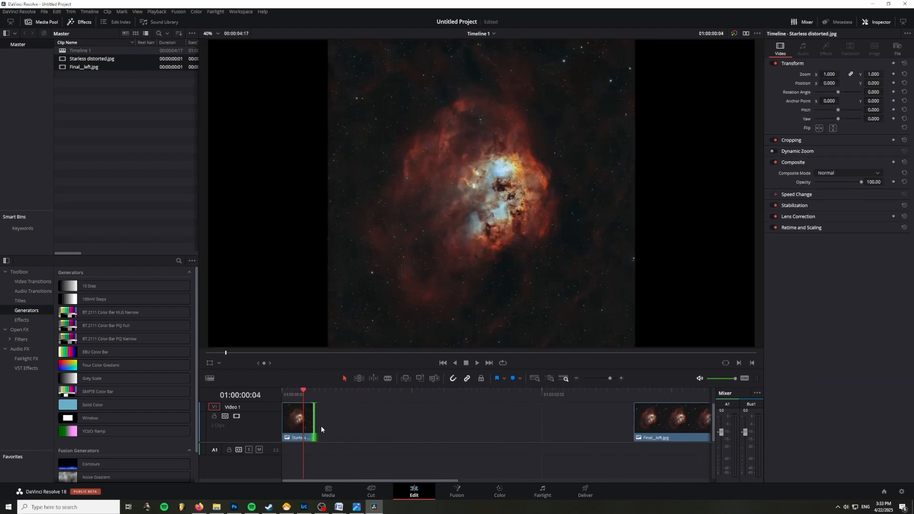
{"action": "left_click_drag", "start_coordinate": [314, 430], "coordinate": [304, 431]}
Step: Trim Final__left to four frames at the timeline's start and place the Starless distorted clip directly after it on Video 1
{"action": "left_click_drag", "start_coordinate": [646, 423], "coordinate": [291, 416]}
{"action": "left_click_drag", "start_coordinate": [344, 447], "coordinate": [298, 443]}
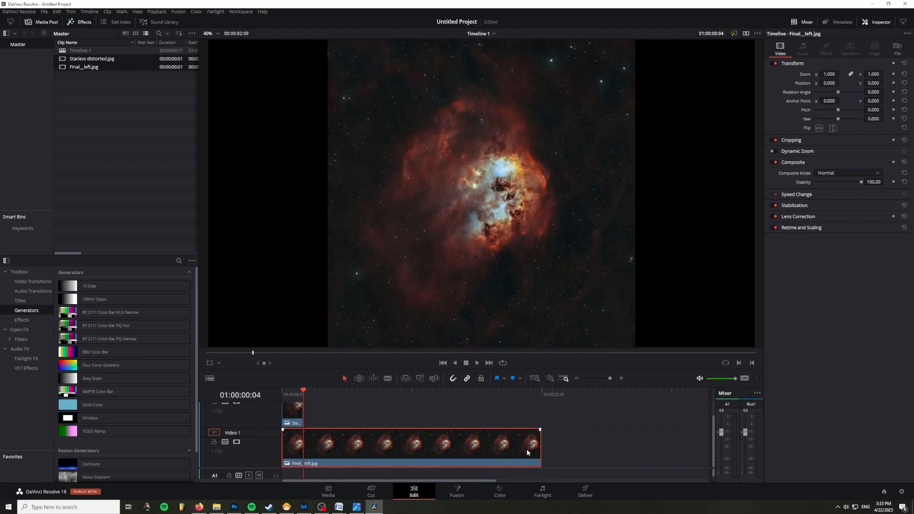
{"action": "left_click_drag", "start_coordinate": [541, 449], "coordinate": [316, 443]}
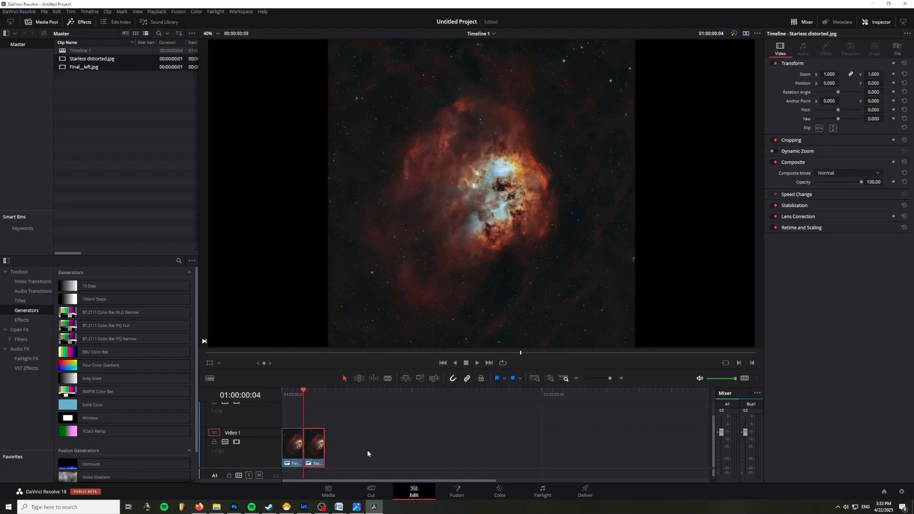
Step: Copy the Final__left and Starless distorted clip pair and paste it 12 times back to back, filling Video 1 up to 01:00:04:08
{"action": "left_click_drag", "start_coordinate": [371, 450], "coordinate": [295, 444]}
{"action": "key", "text": "ctrl+c"}
{"action": "key", "text": "ctrl+v"}
{"action": "key", "text": "ctrl+v"}
{"action": "key", "text": "ctrl+v"}
{"action": "key", "text": "ctrl+v"}
{"action": "key", "text": "ctrl+v"}
{"action": "key", "text": "ctrl+v"}
{"action": "key", "text": "ctrl+v"}
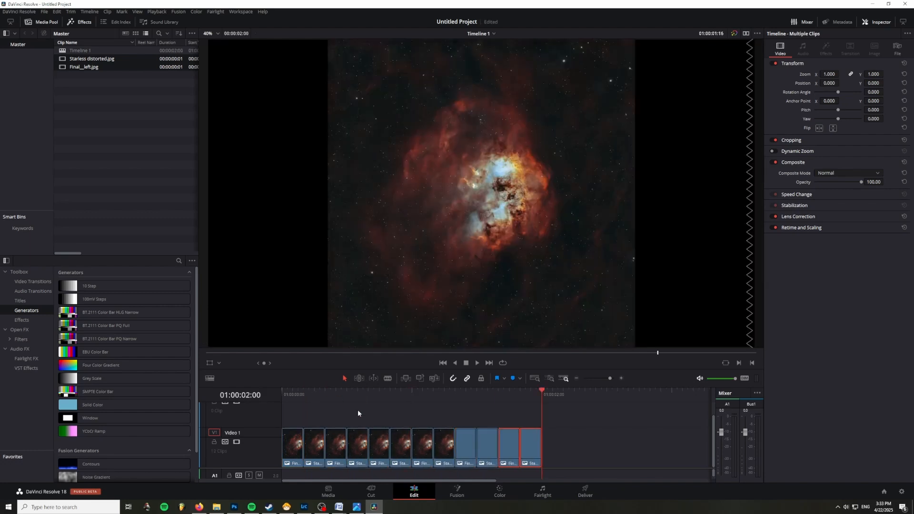
{"action": "key", "text": "ctrl+v"}
{"action": "key", "text": "ctrl+v"}
{"action": "key", "text": "ctrl+v"}
{"action": "key", "text": "ctrl+v"}
{"action": "key", "text": "ctrl+v"}
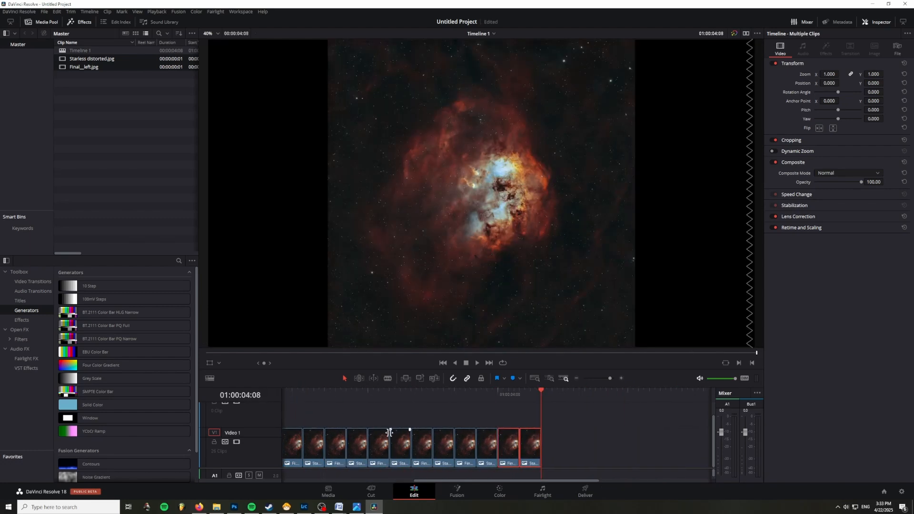
Step: Play the alternating clip sequence twice from the timeline's start to check the wiggle effect
{"action": "scroll", "coordinate": [346, 419], "scroll_direction": "down", "scroll_amount": 5}
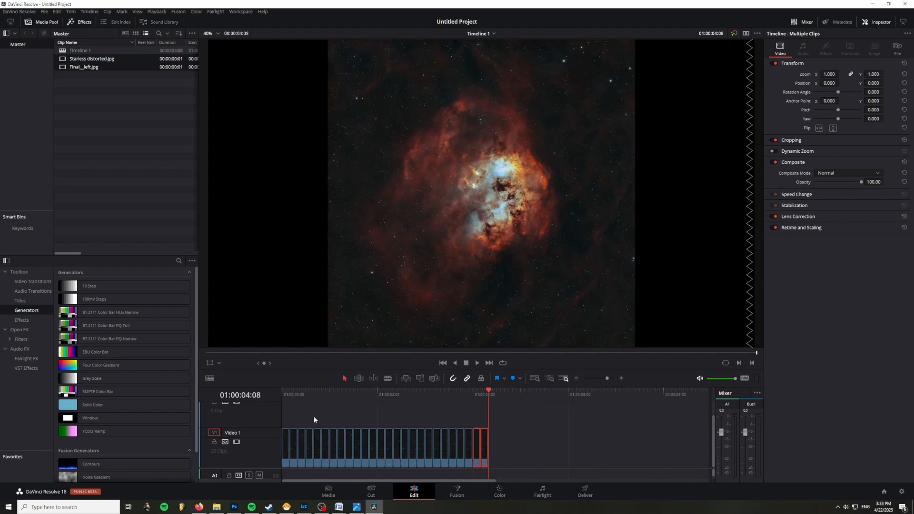
{"action": "key", "text": "Home"}
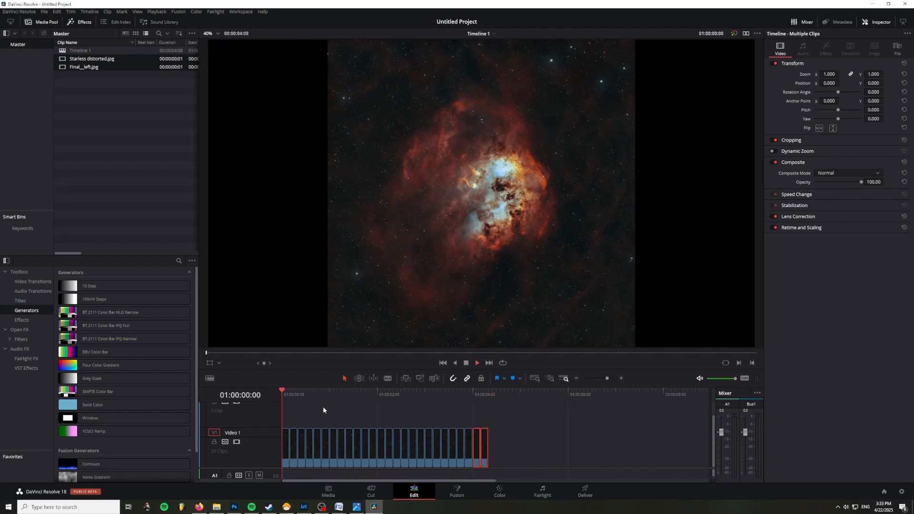
{"action": "key", "text": "space"}
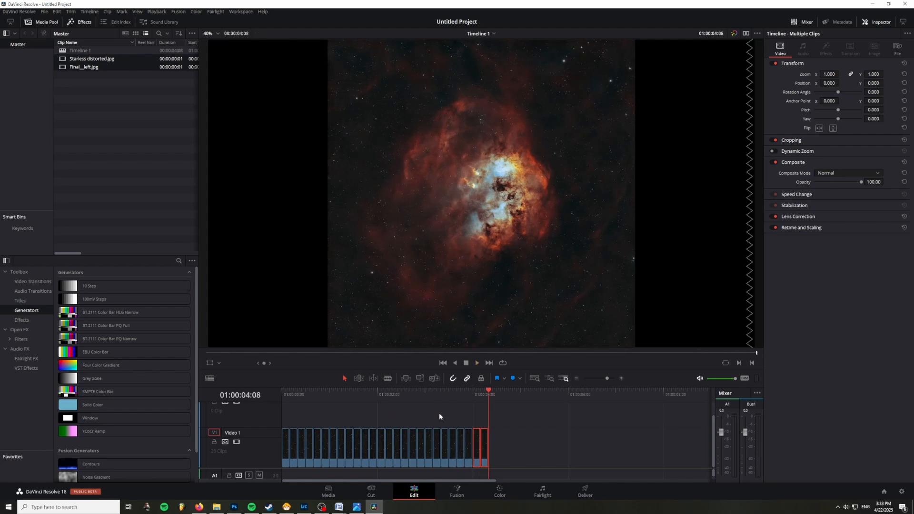
{"action": "left_click", "coordinate": [281, 391]}
{"action": "key", "text": "space"}
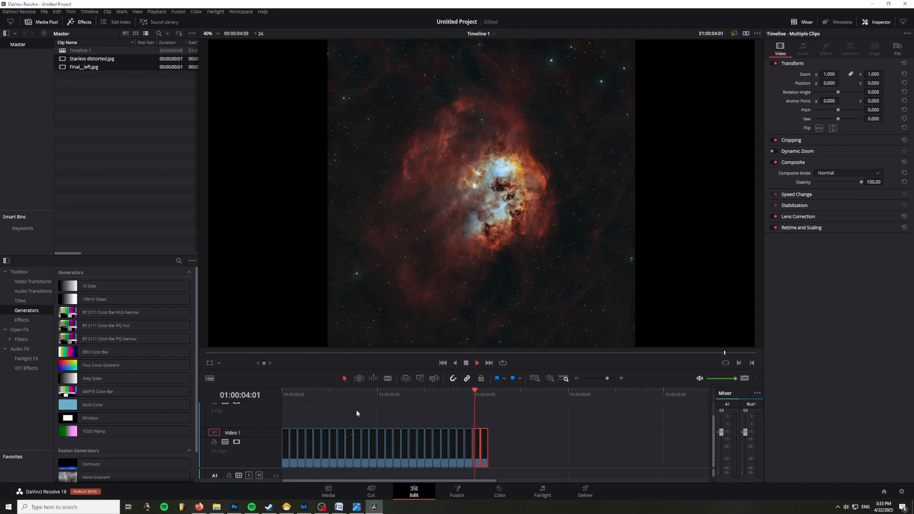
{"action": "key", "text": "space"}
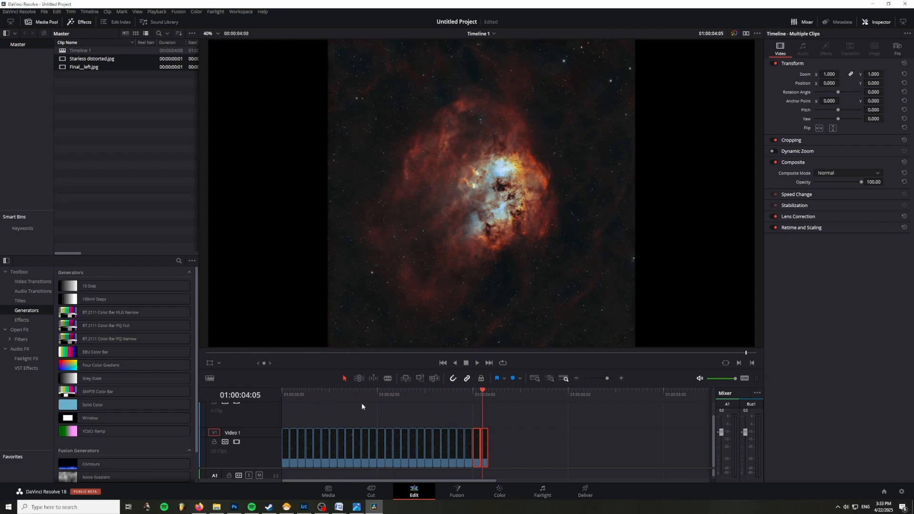